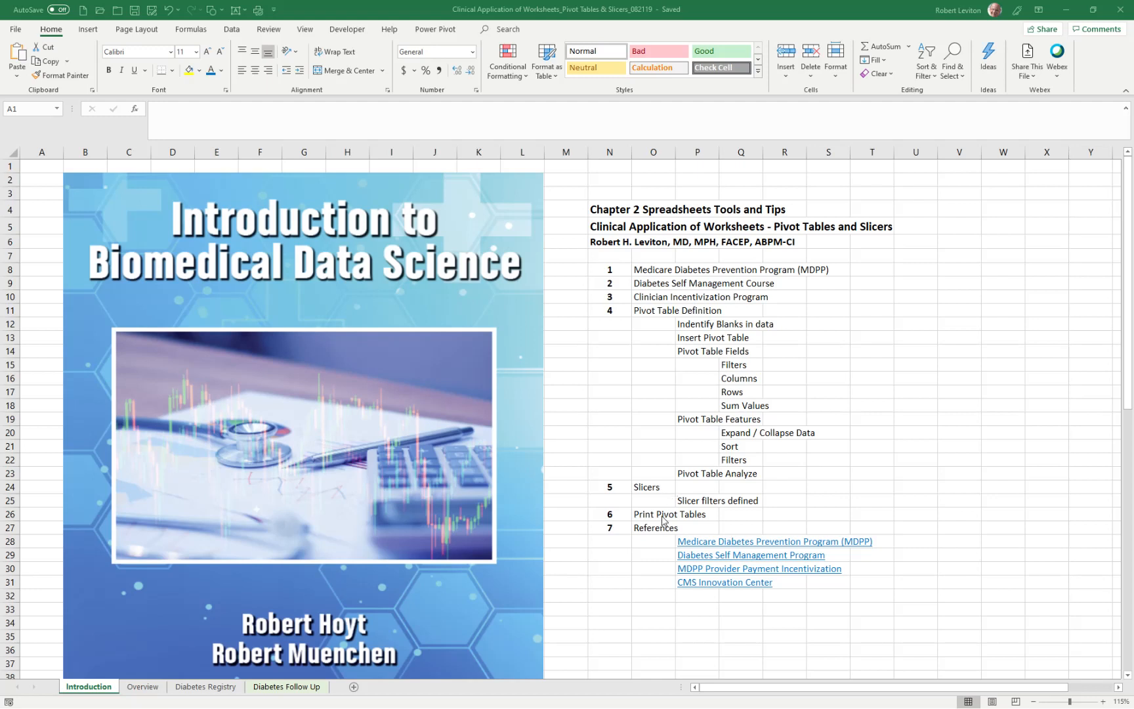
# - Review the Overview sheet's Medicare diabetes program pages and the MDPP payment structure chart below them
pyautogui.click(143, 686)
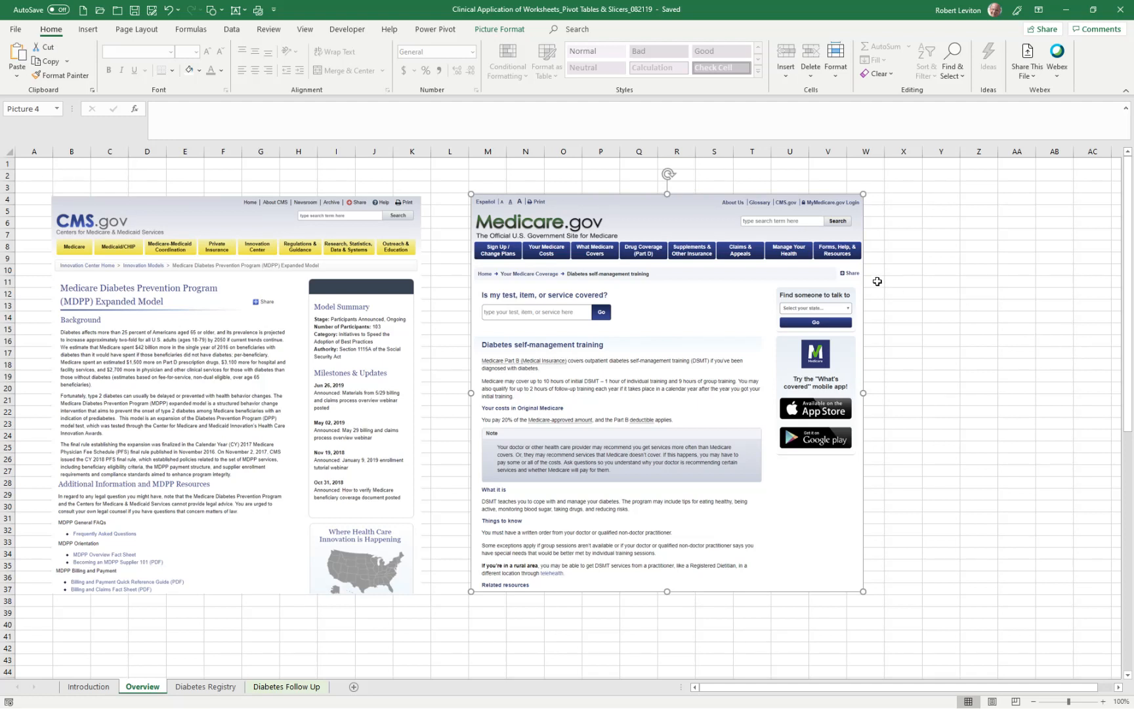
pyautogui.moveTo(1122, 241); pyautogui.dragTo(1126, 433)
pyautogui.scroll(-5, 1086, 406)
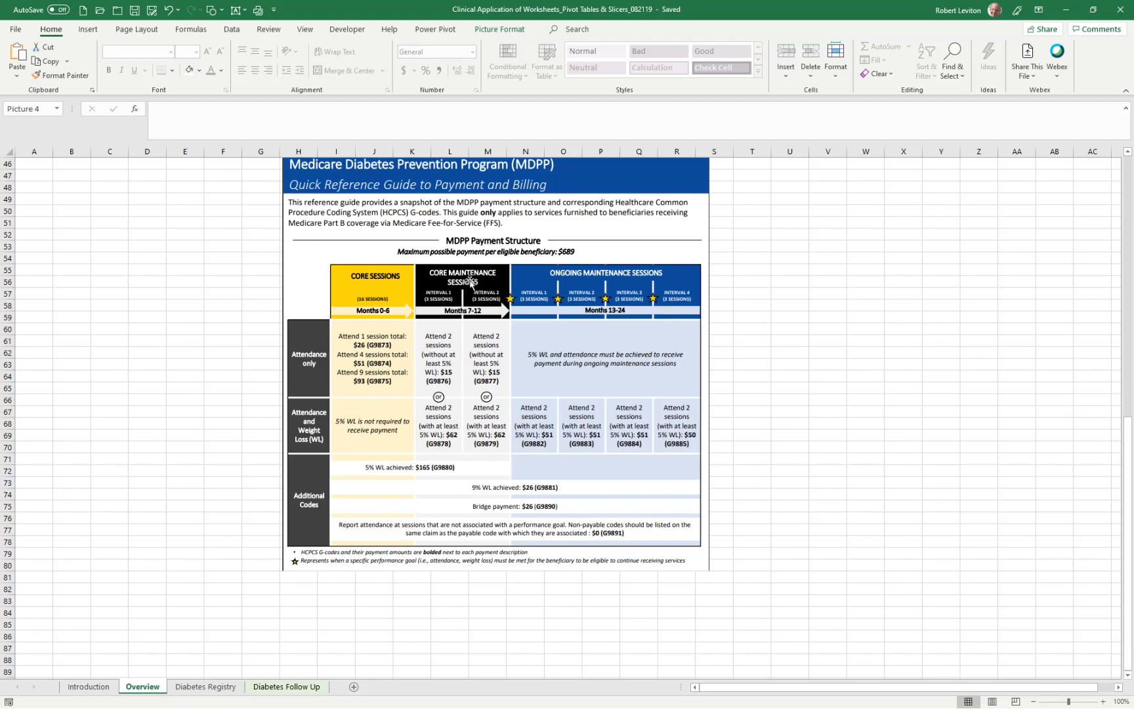
# - Select all blank cells in the Diabetes Follow Up sheet's data with Go To Special and look through the rows for them
pyautogui.click(316, 687)
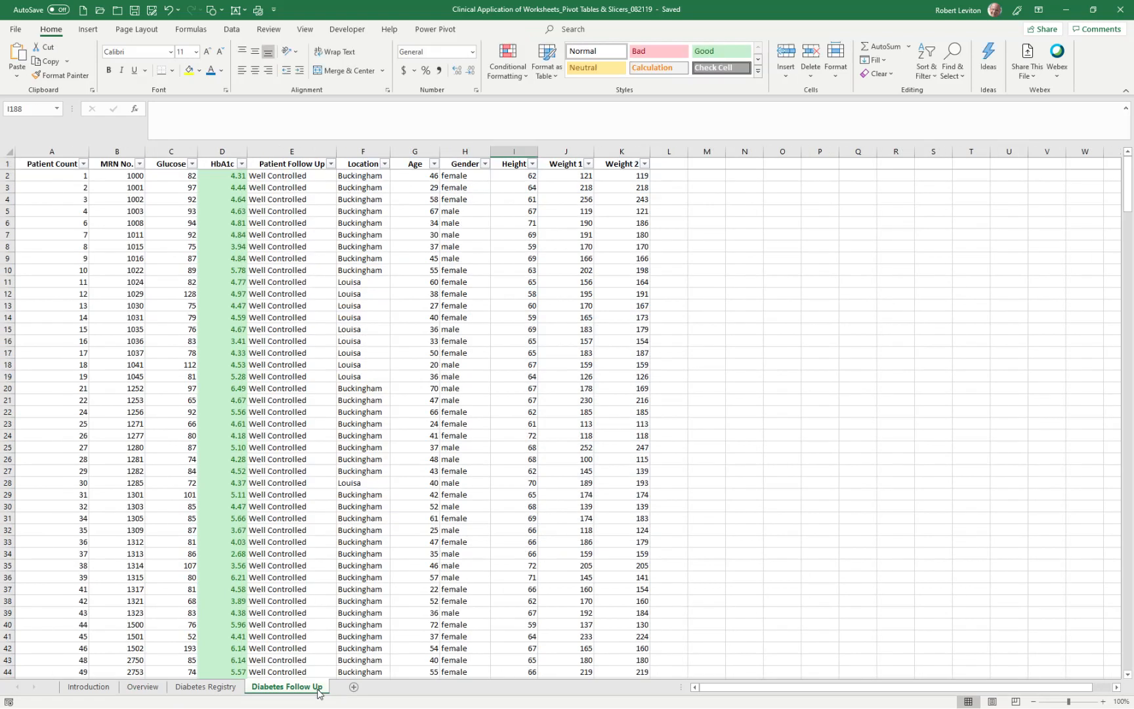
pyautogui.moveTo(1132, 188); pyautogui.dragTo(1124, 599)
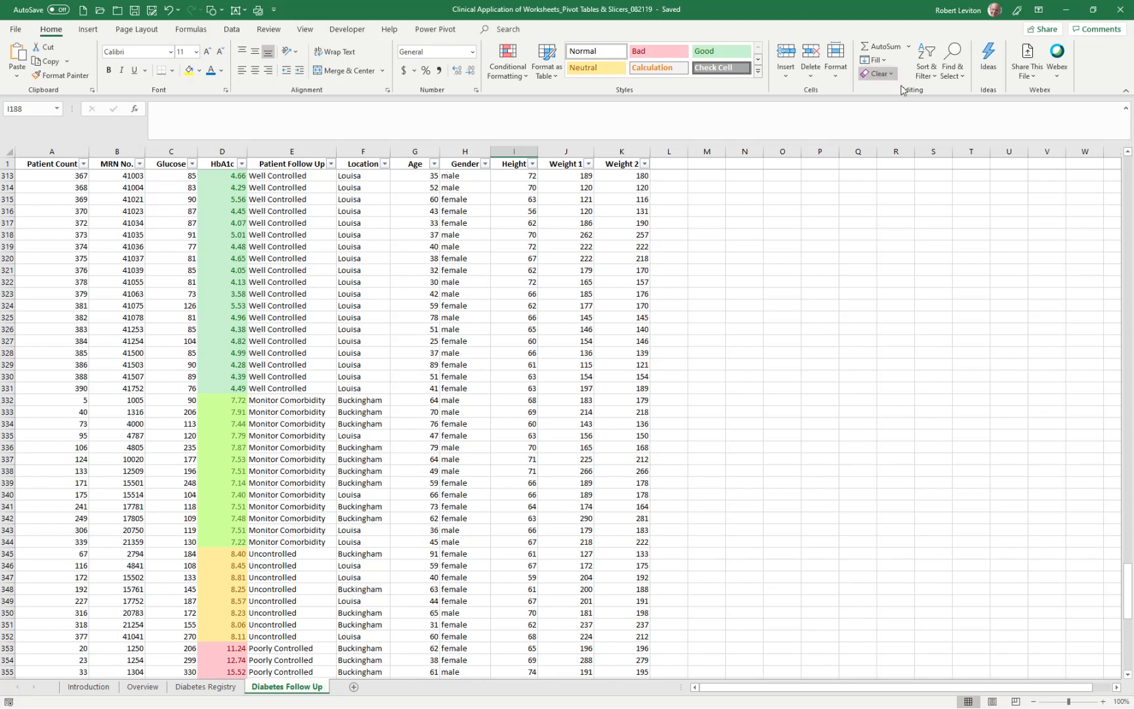
pyautogui.click(956, 76)
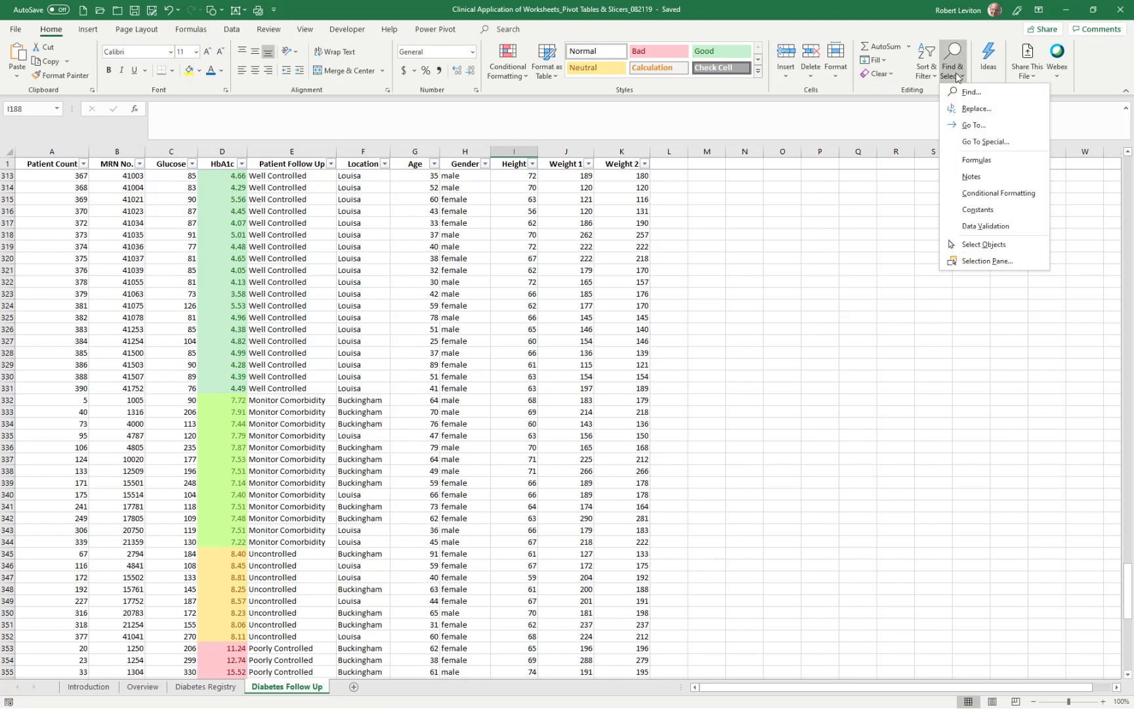
pyautogui.click(978, 142)
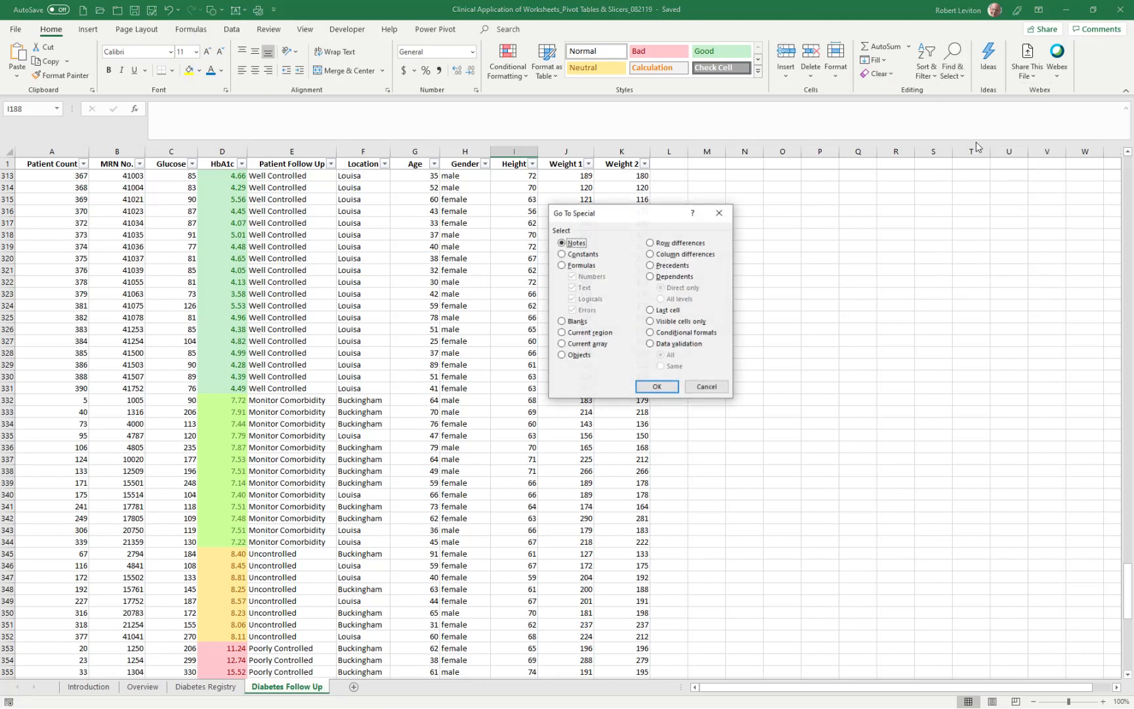
pyautogui.moveTo(671, 207); pyautogui.dragTo(410, 183)
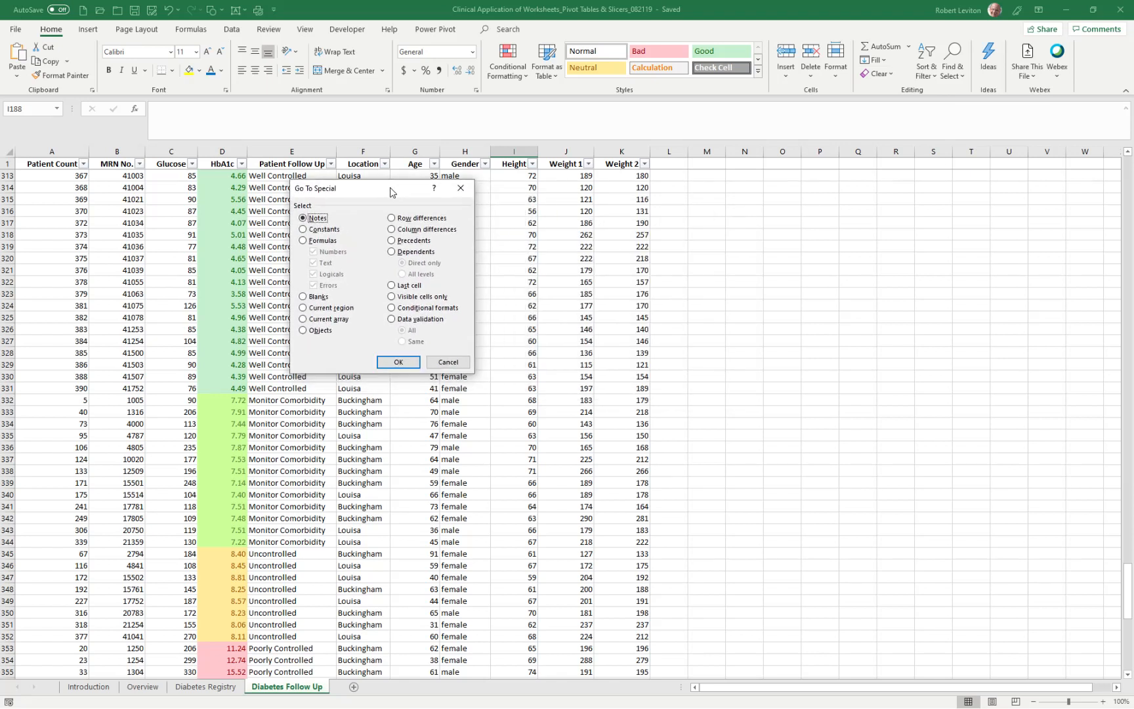
pyautogui.click(316, 296)
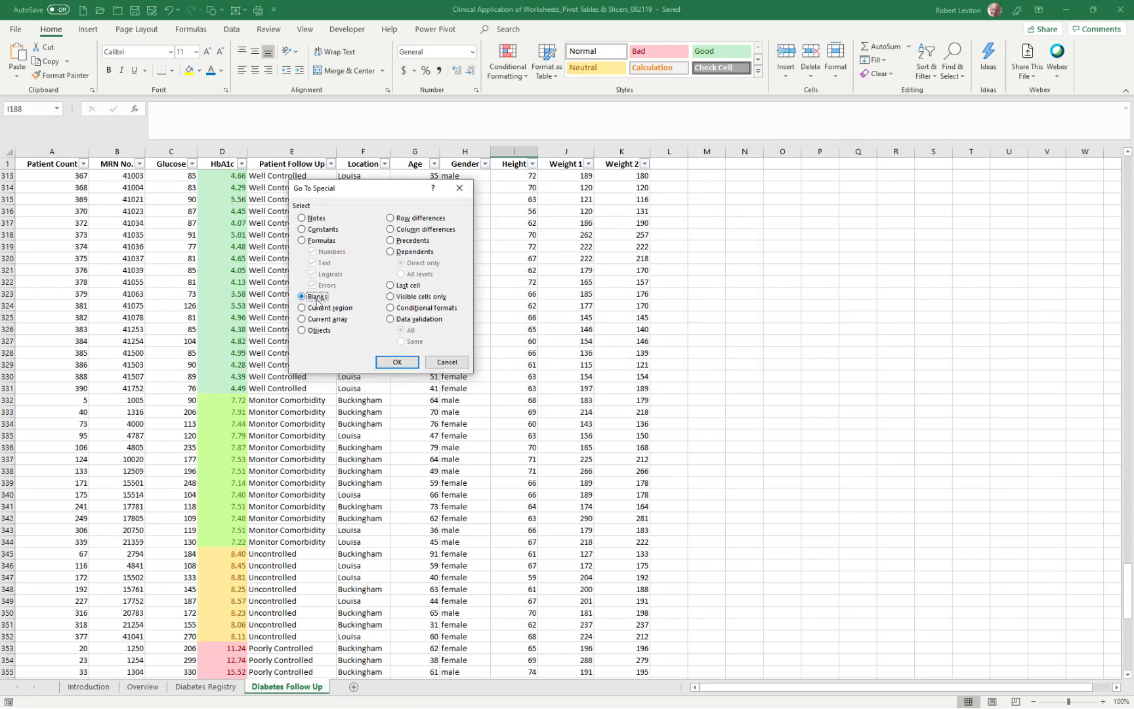
pyautogui.click(397, 362)
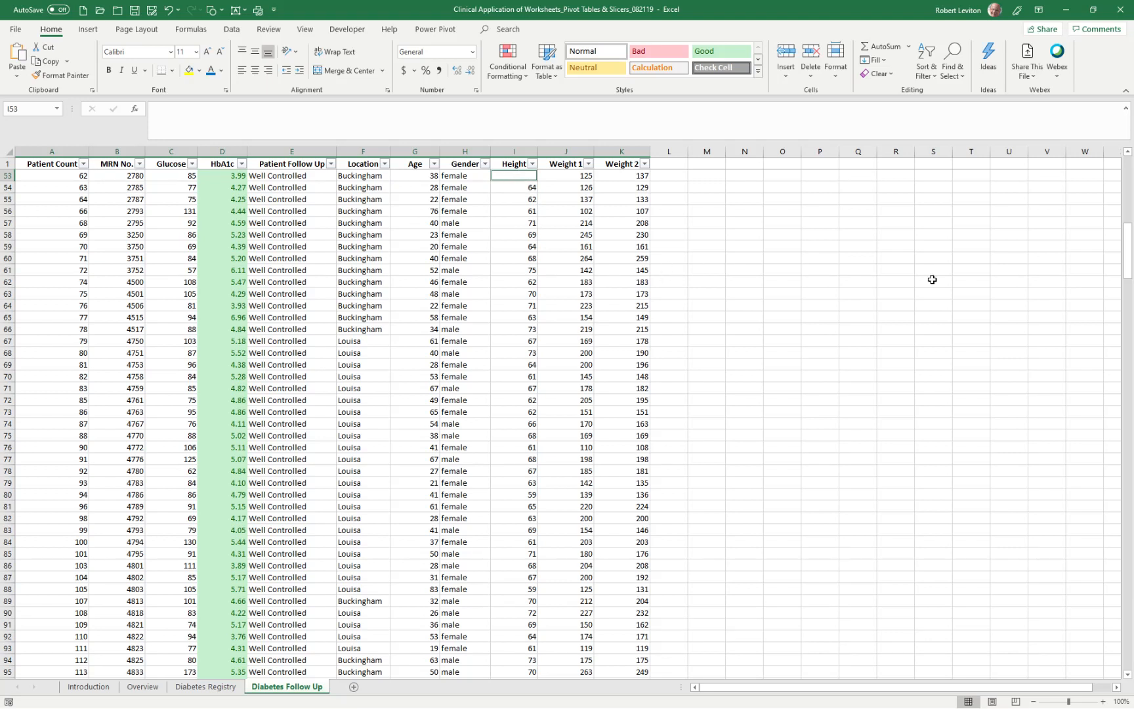
pyautogui.moveTo(1126, 244); pyautogui.dragTo(1130, 378)
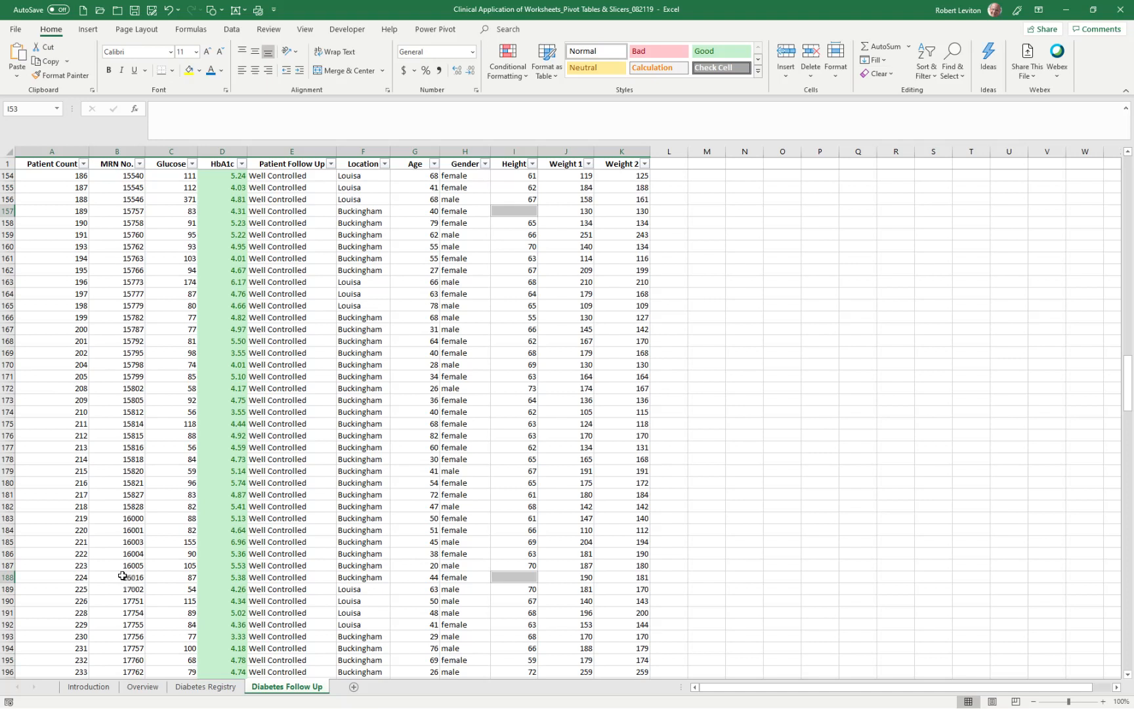
# - Filter the Height column to show only the rows with blank values
pyautogui.click(530, 163)
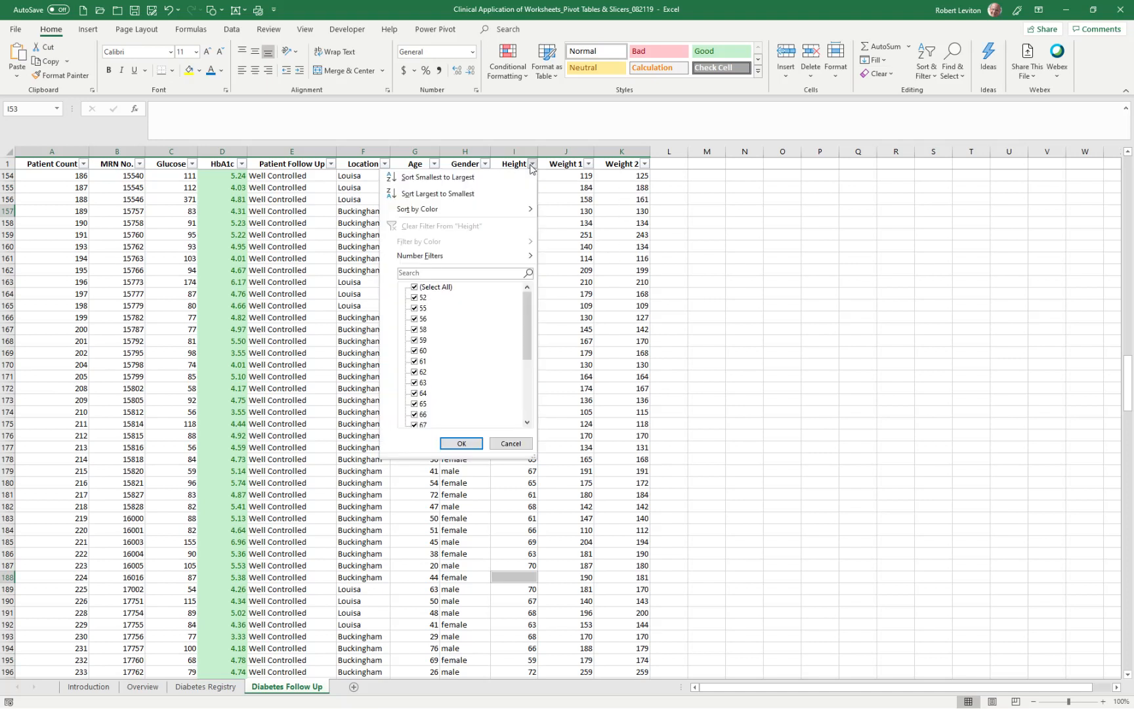
pyautogui.click(437, 288)
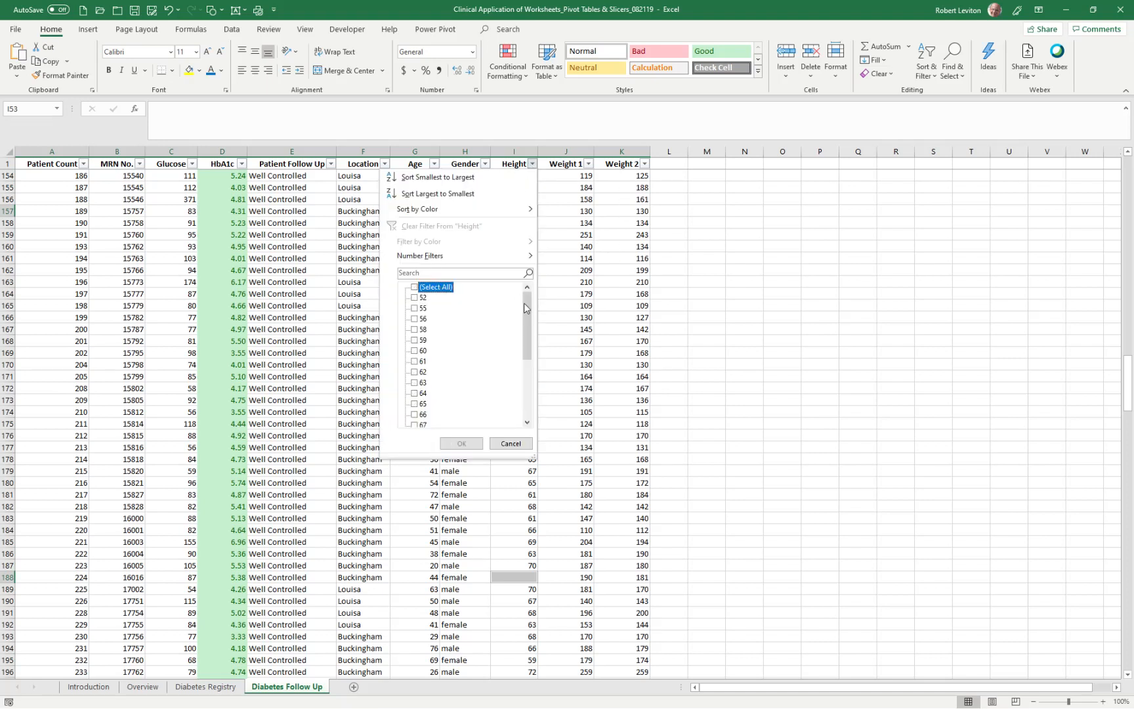
pyautogui.moveTo(531, 310); pyautogui.dragTo(513, 421)
pyautogui.click(436, 415)
pyautogui.click(461, 443)
pyautogui.click(696, 352)
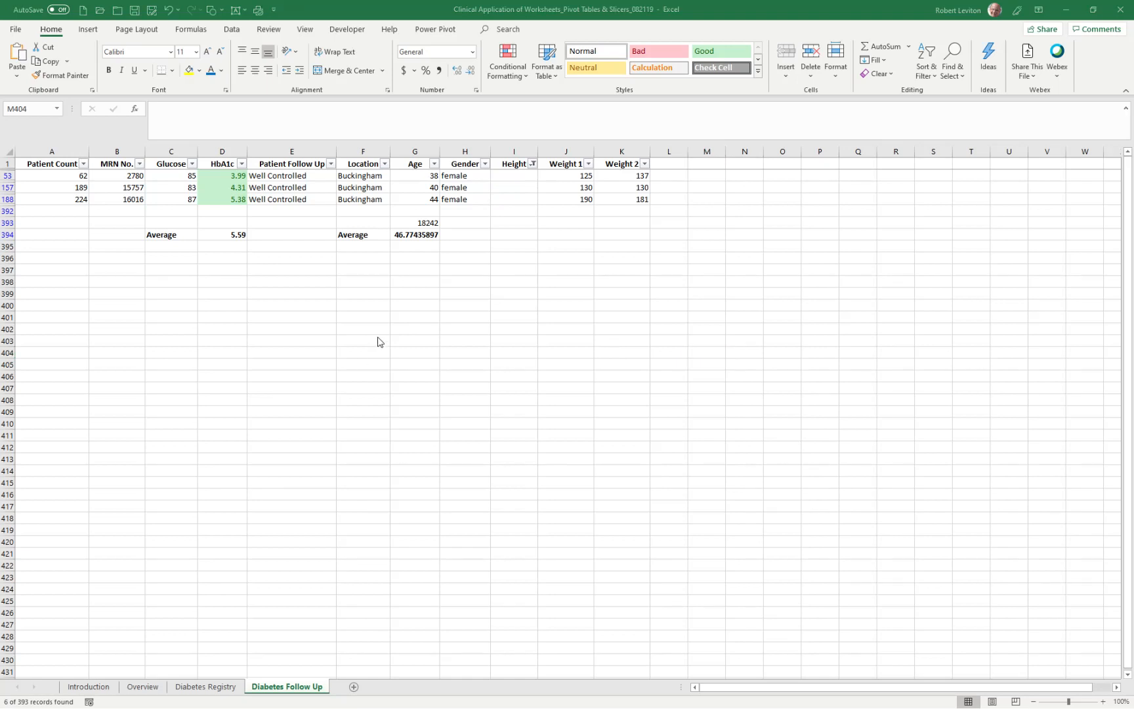
# - Position the height reference picture just below the averages and fill the blank heights in I53, I157 and I188 with 66, 60 and 78
pyautogui.moveTo(368, 393); pyautogui.dragTo(474, 284)
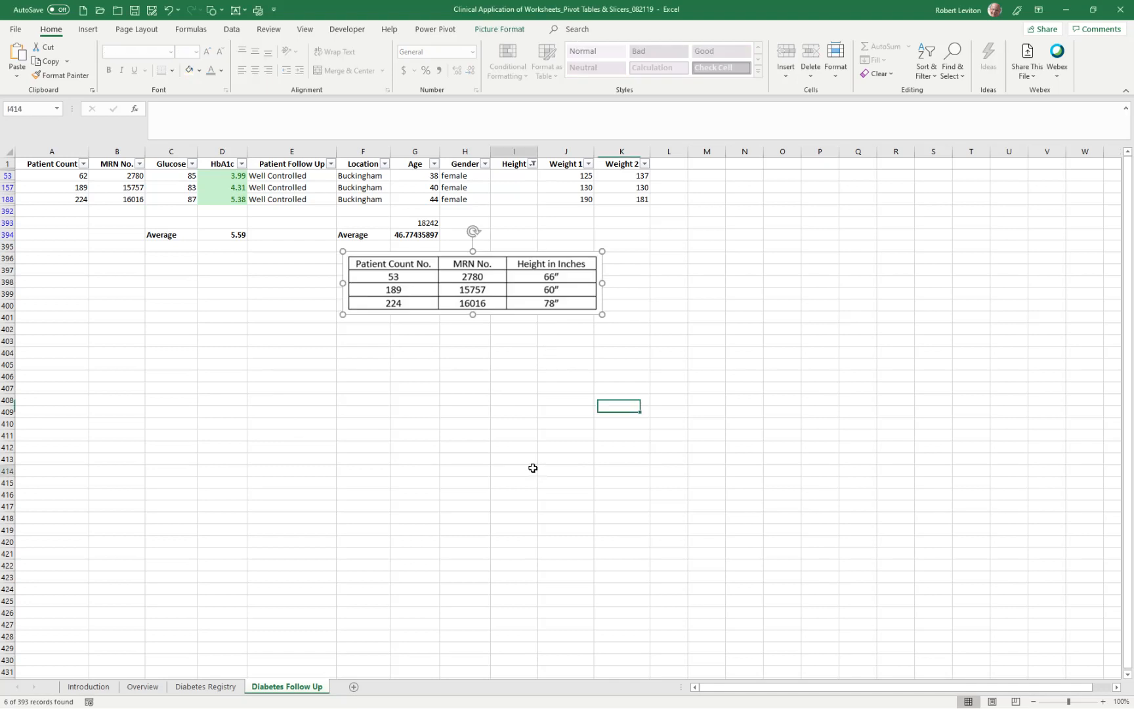
pyautogui.click(533, 468)
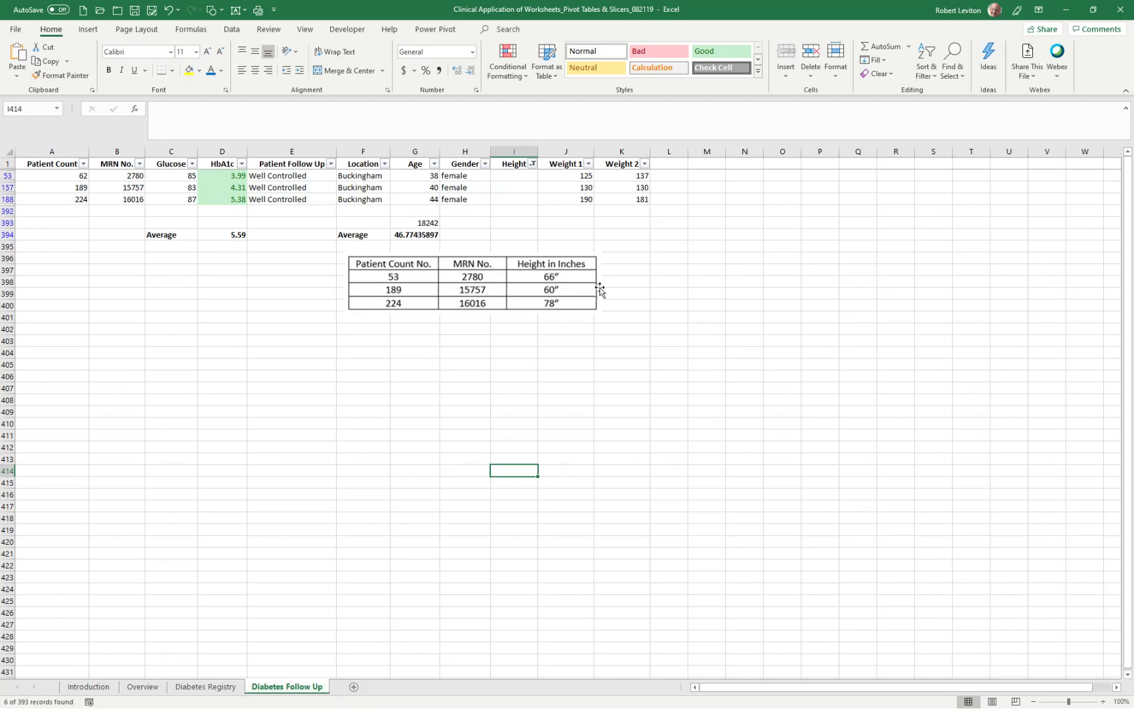
pyautogui.doubleClick(516, 177)
pyautogui.write('66')
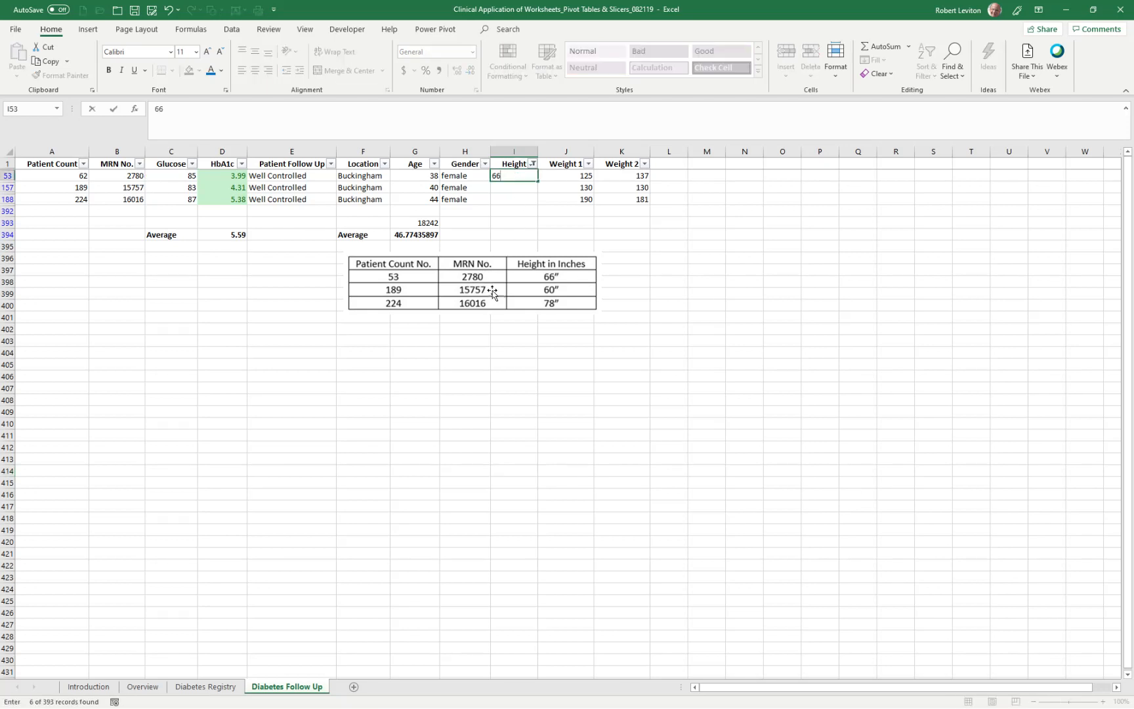
pyautogui.click(511, 185)
pyautogui.write('60')
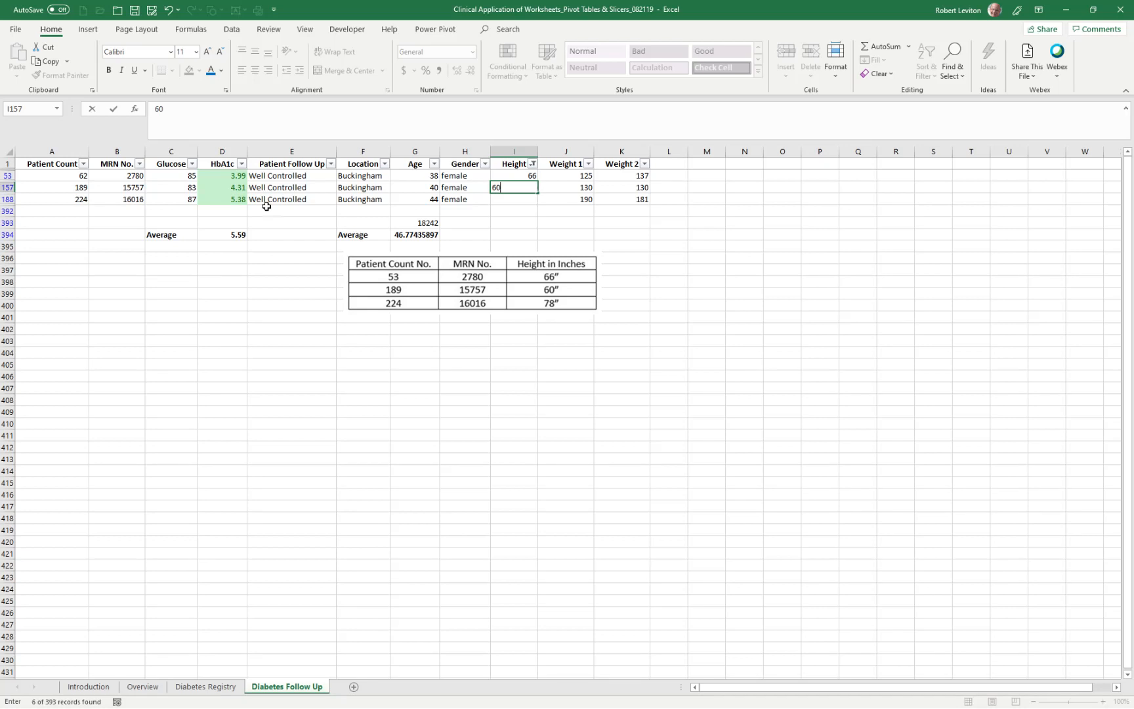
pyautogui.click(520, 198)
pyautogui.write('78')
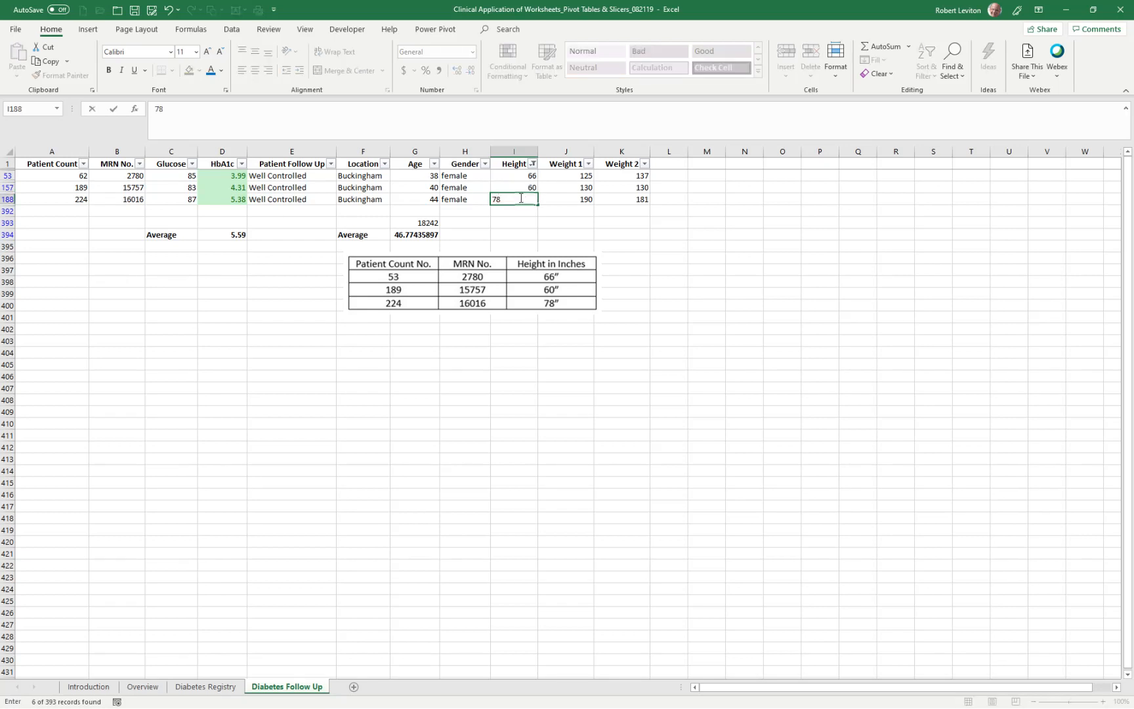
# - Save the workbook and cut the height reference picture from the sheet
pyautogui.click(135, 11)
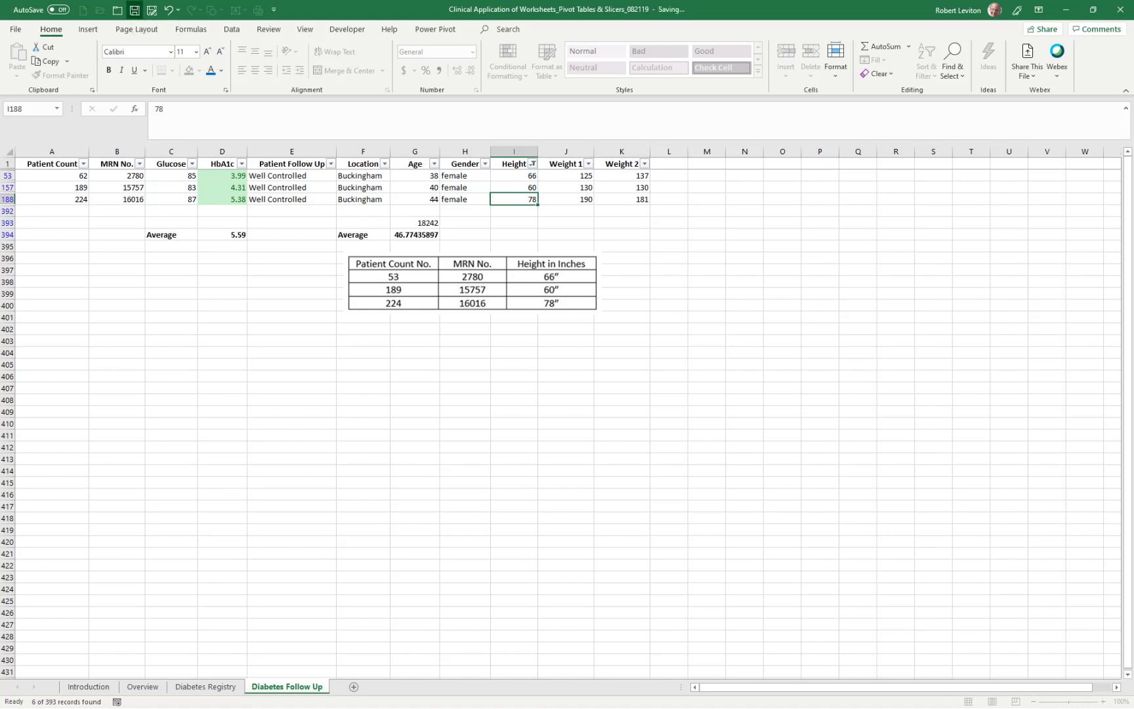
pyautogui.click(439, 286)
pyautogui.rightClick(444, 255)
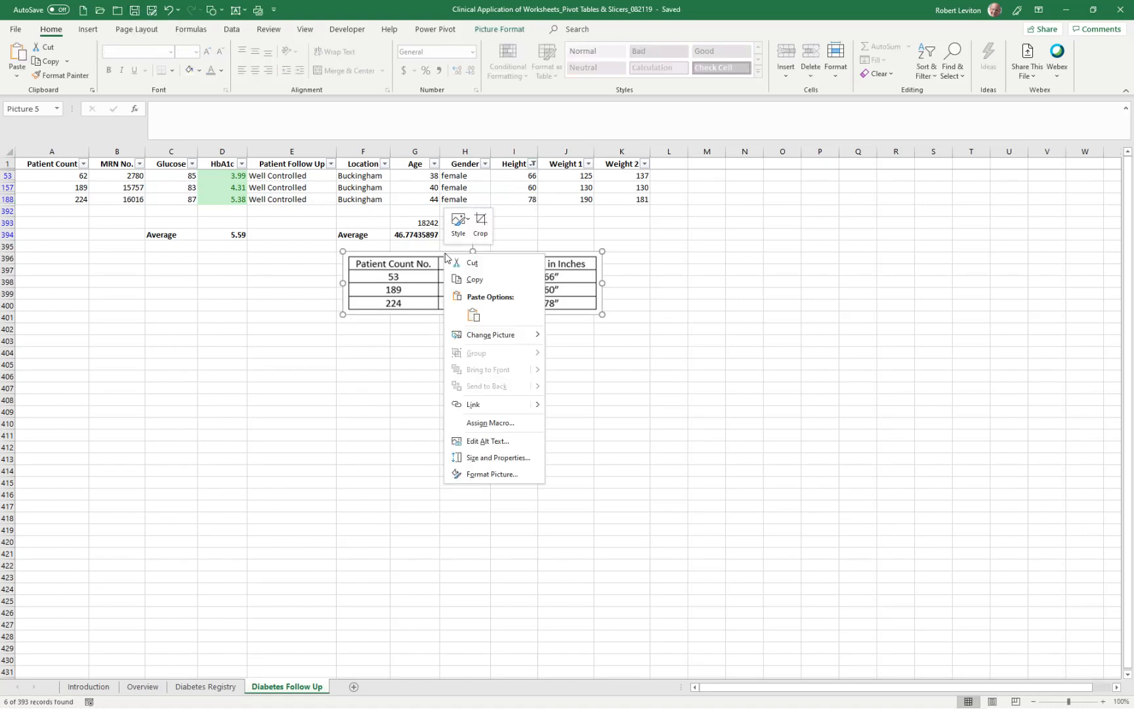
pyautogui.click(460, 259)
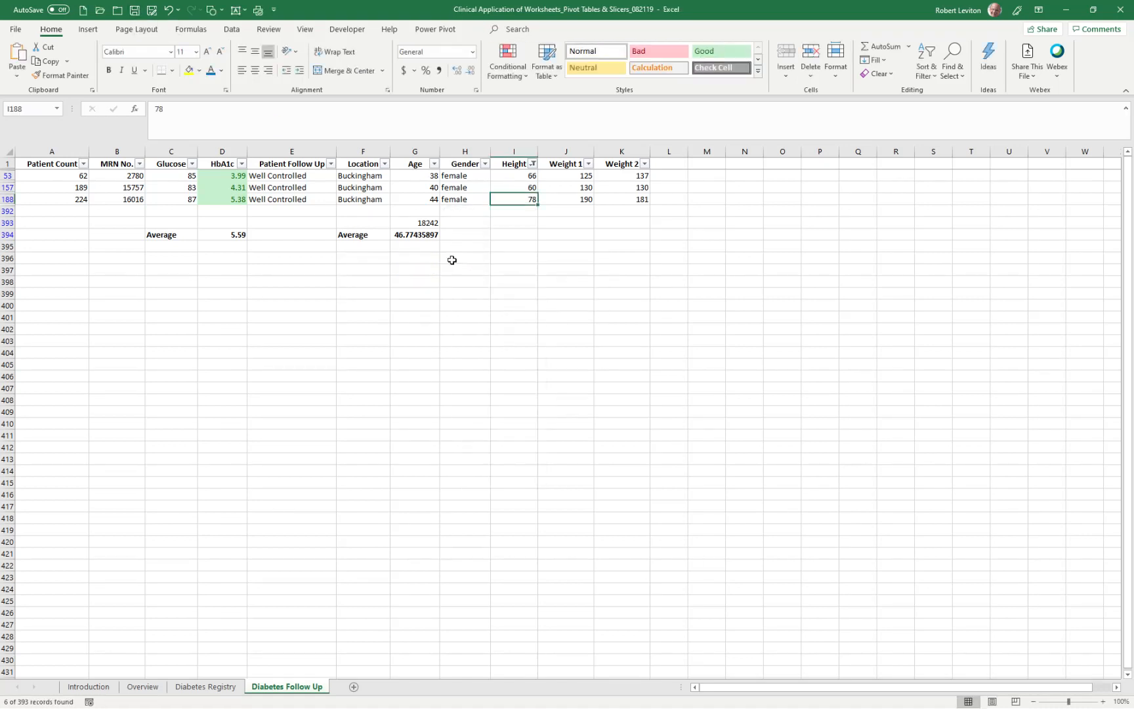
# - Reset the Height column filter to include all values
pyautogui.click(532, 164)
pyautogui.click(432, 289)
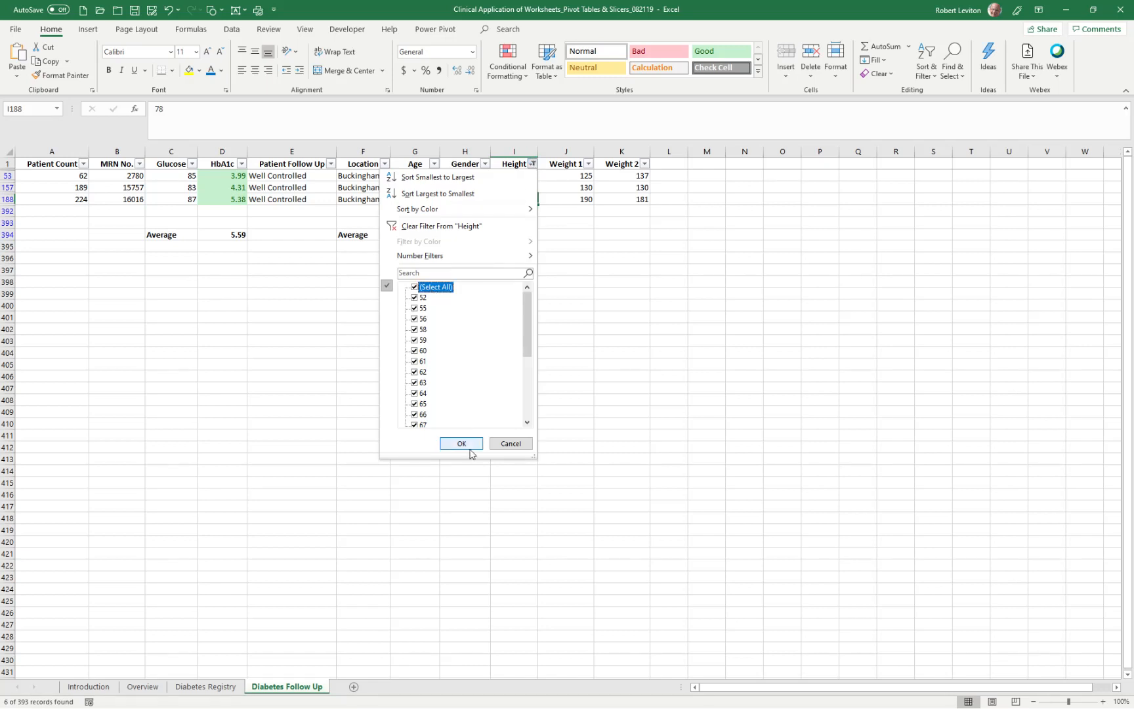
pyautogui.click(462, 443)
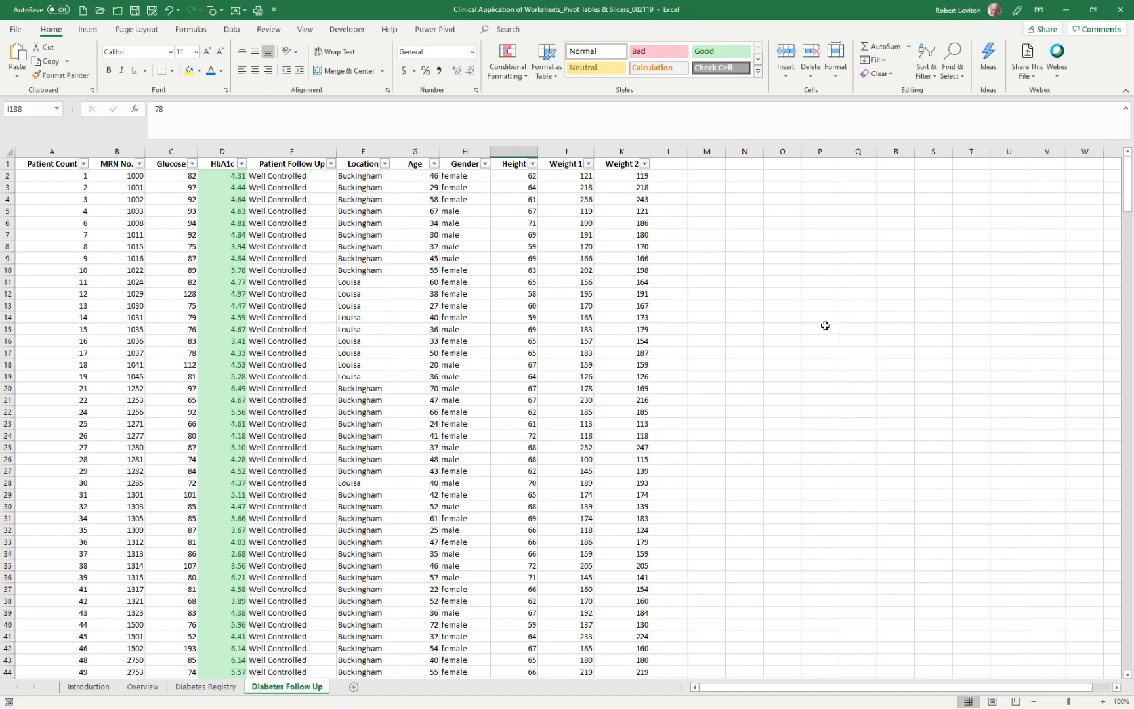
# - Create a PivotTable on a new worksheet from range B1:J391 of the Diabetes Follow Up sheet
pyautogui.click(90, 30)
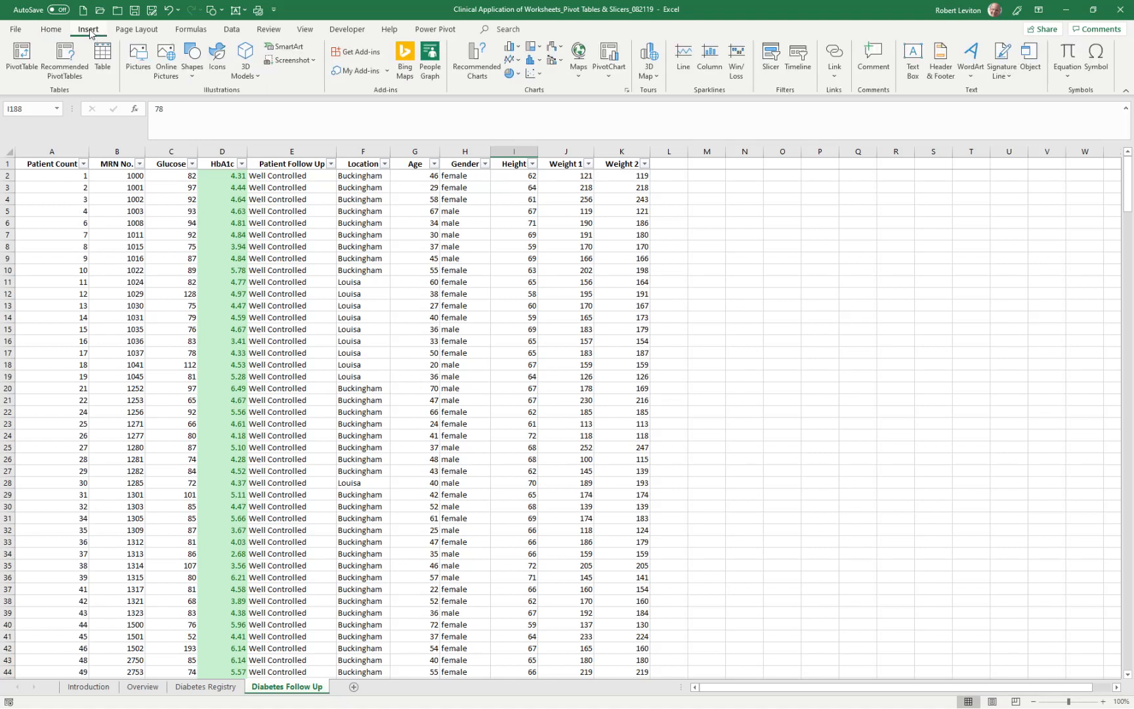
pyautogui.click(22, 57)
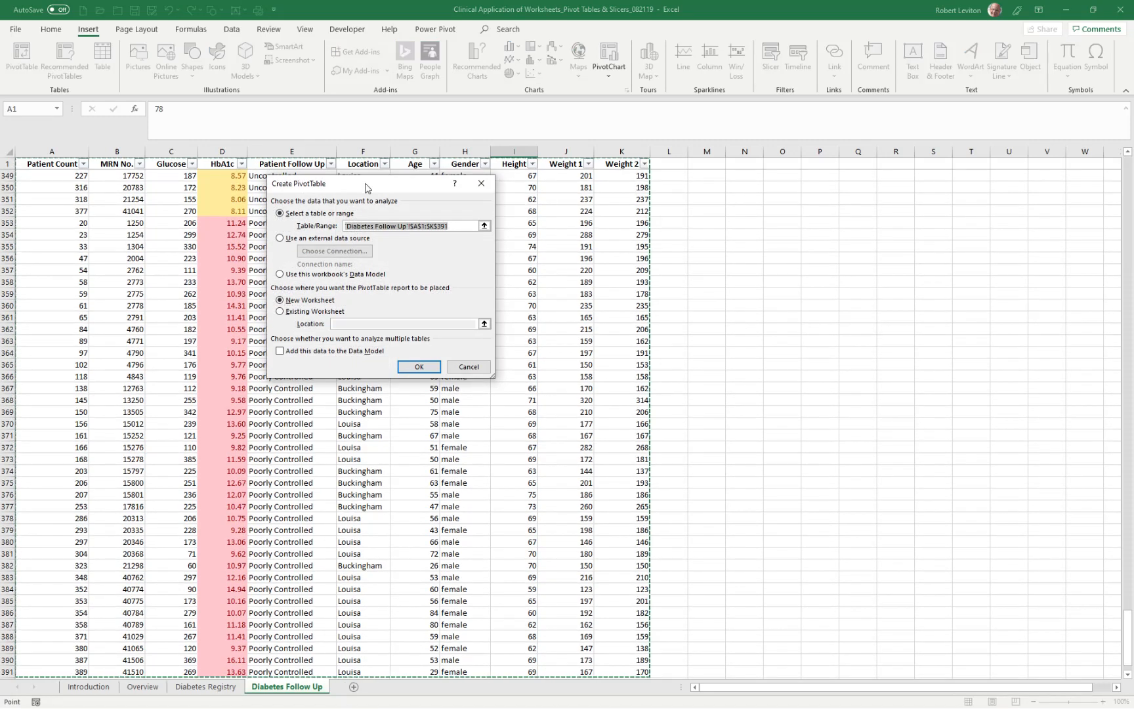
pyautogui.moveTo(366, 188); pyautogui.dragTo(404, 214)
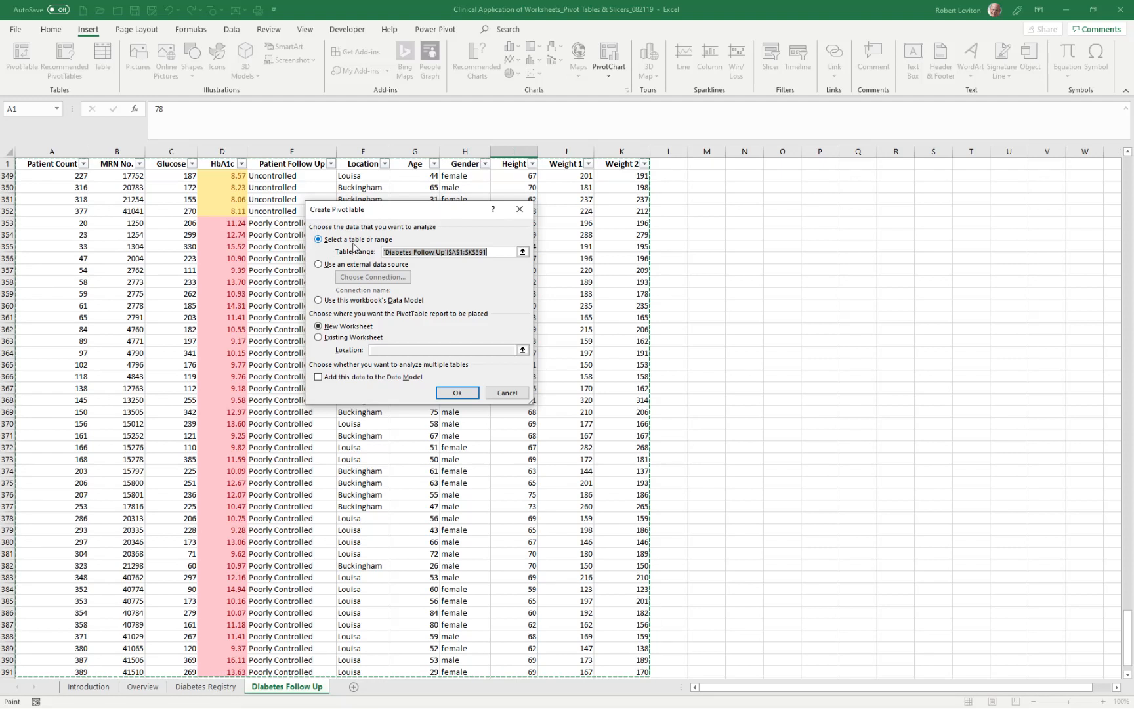
pyautogui.moveTo(1126, 635); pyautogui.dragTo(1111, 172)
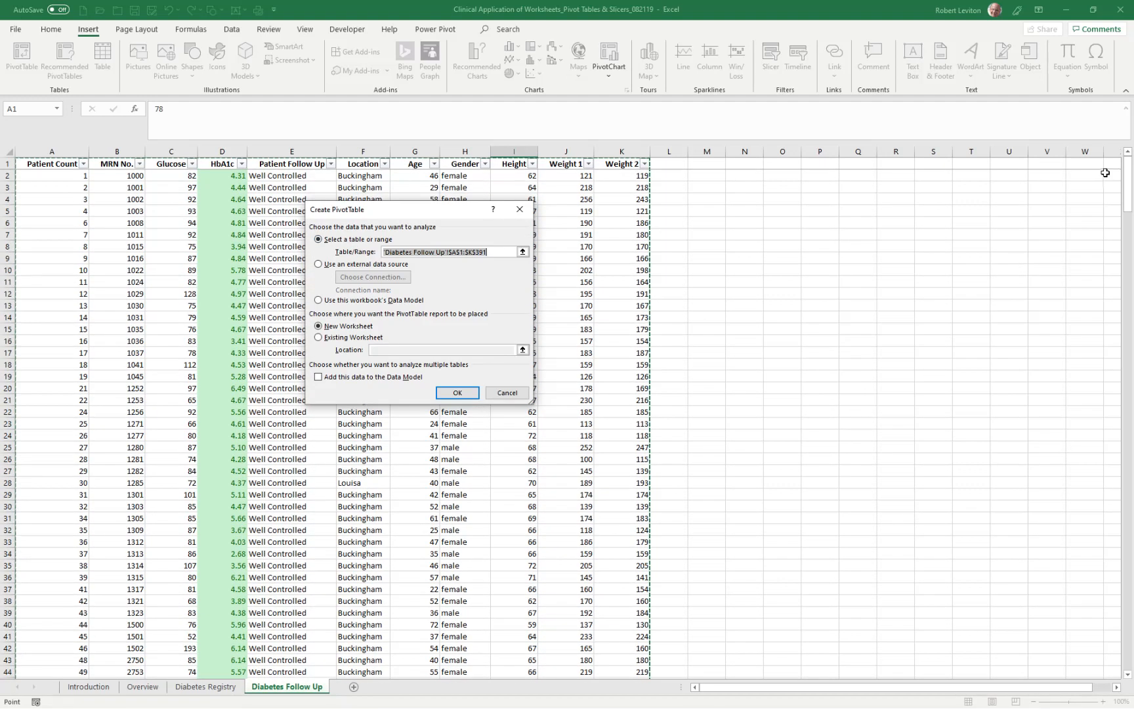
pyautogui.moveTo(114, 167); pyautogui.dragTo(549, 625)
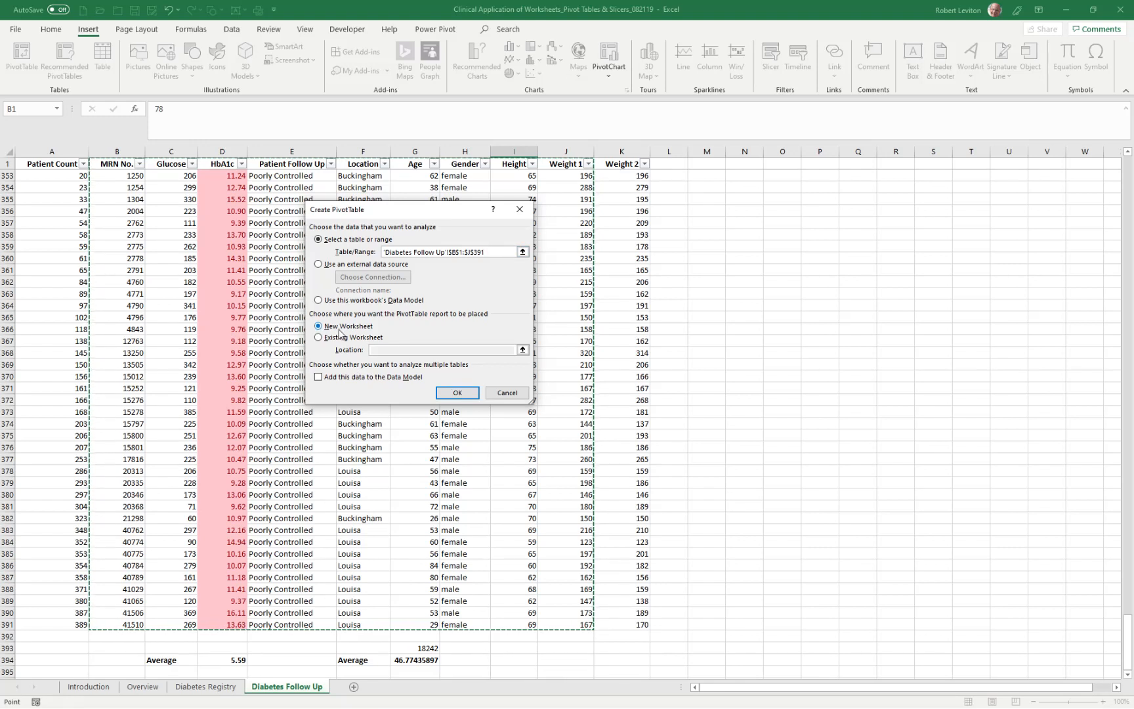
pyautogui.click(453, 394)
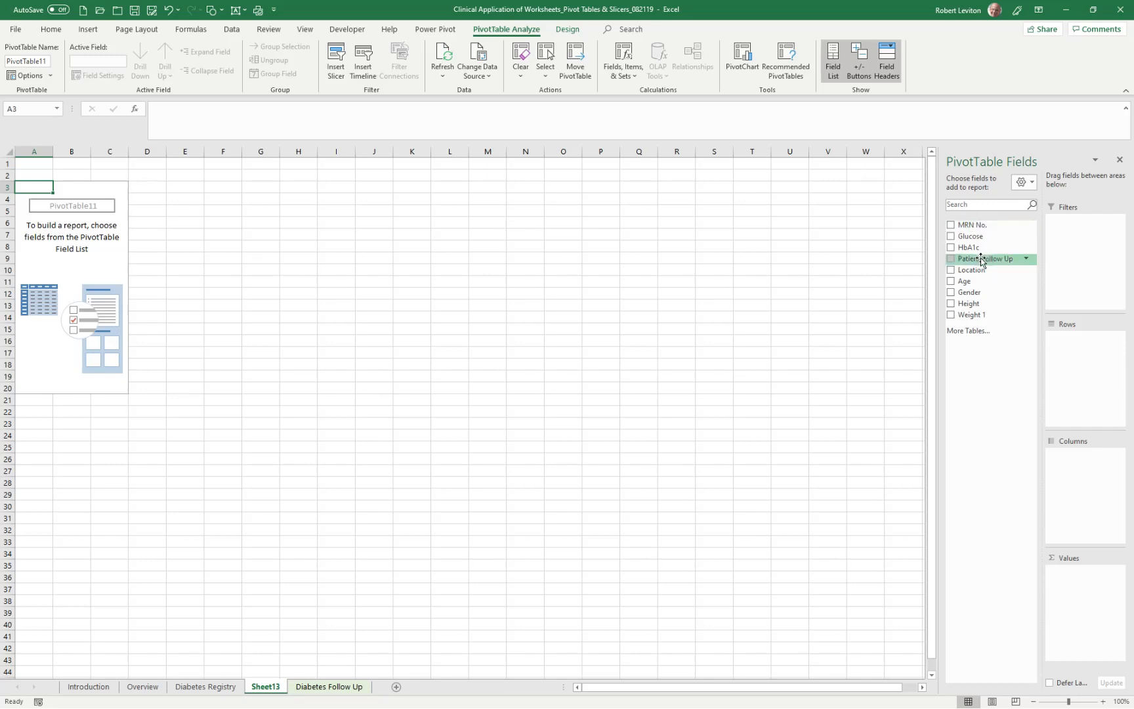
# - Lay out the PivotTable with Patient Follow Up as columns and counted values, and Location, Gender and MRN No. as nested rows
pyautogui.moveTo(981, 259); pyautogui.dragTo(1089, 464)
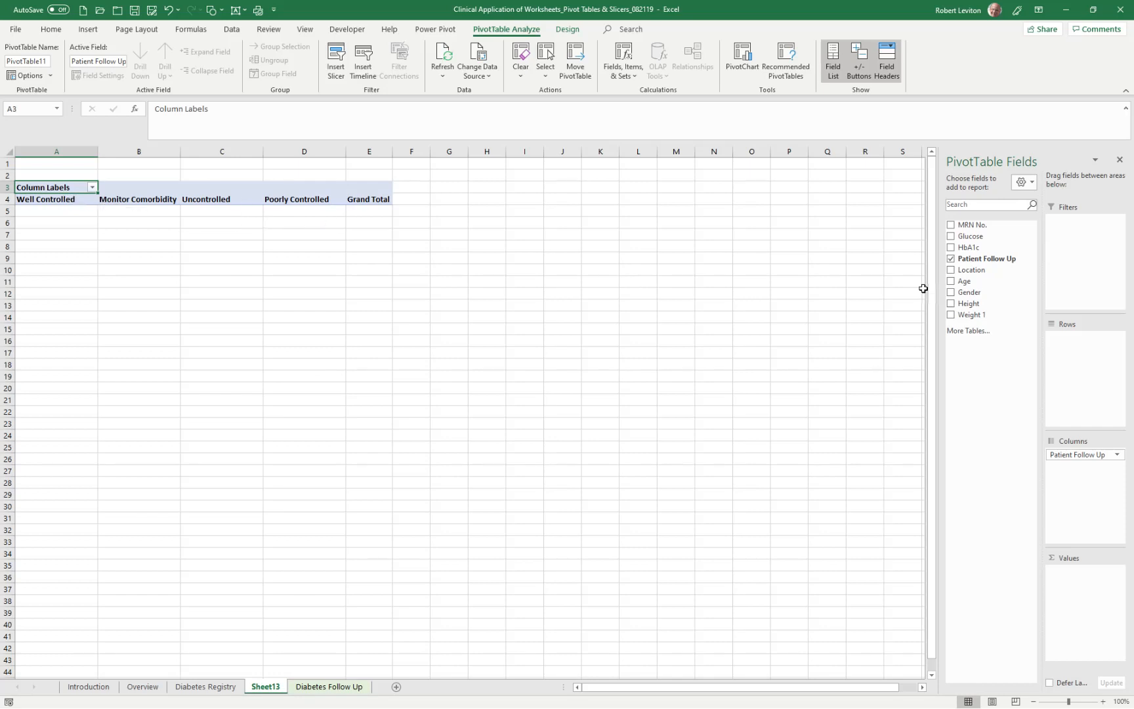
pyautogui.moveTo(987, 258); pyautogui.dragTo(1082, 576)
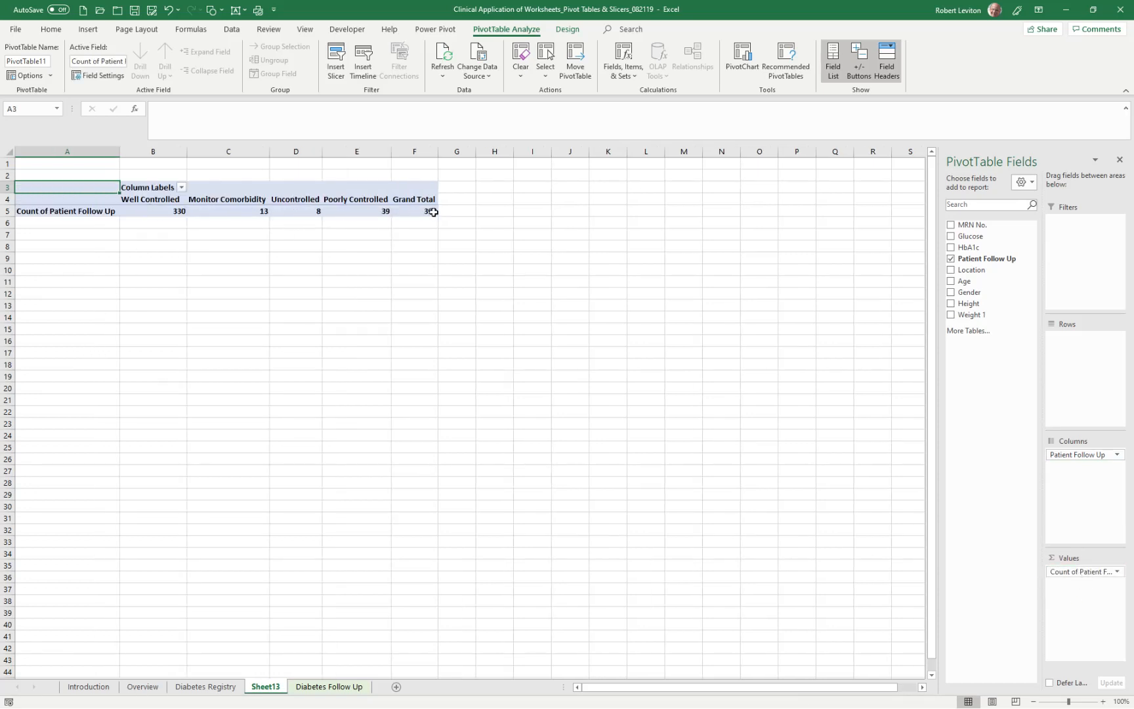
pyautogui.moveTo(989, 278); pyautogui.dragTo(1070, 346)
pyautogui.moveTo(970, 293); pyautogui.dragTo(1073, 357)
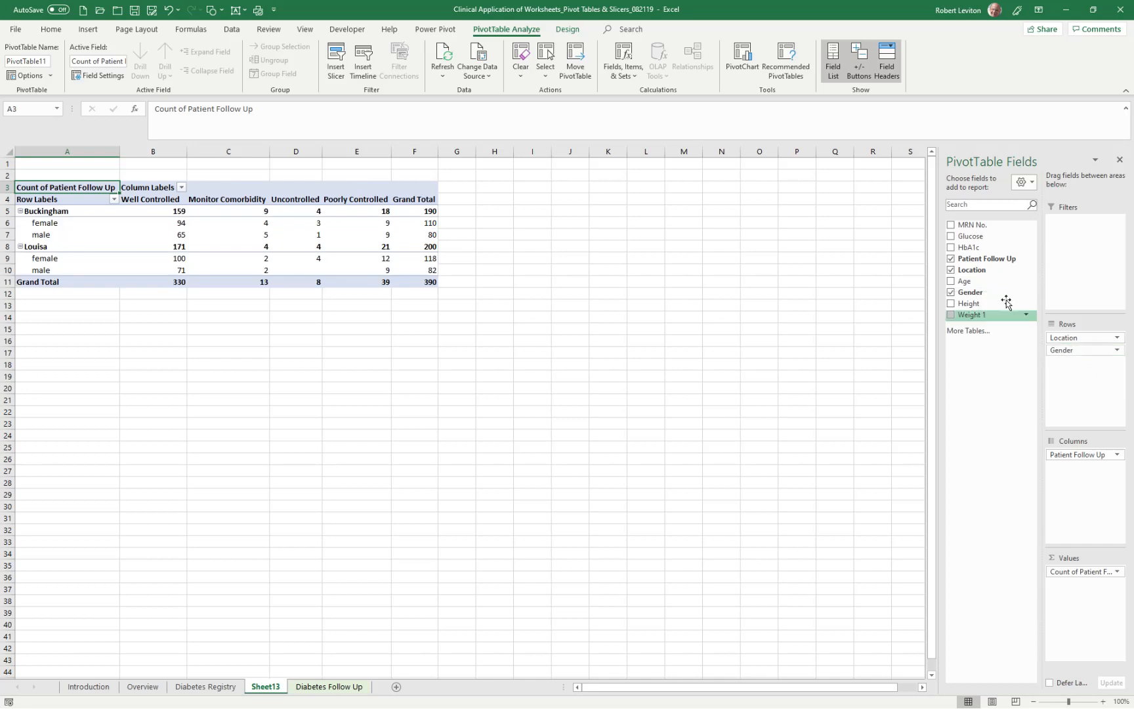
pyautogui.moveTo(970, 225); pyautogui.dragTo(1063, 365)
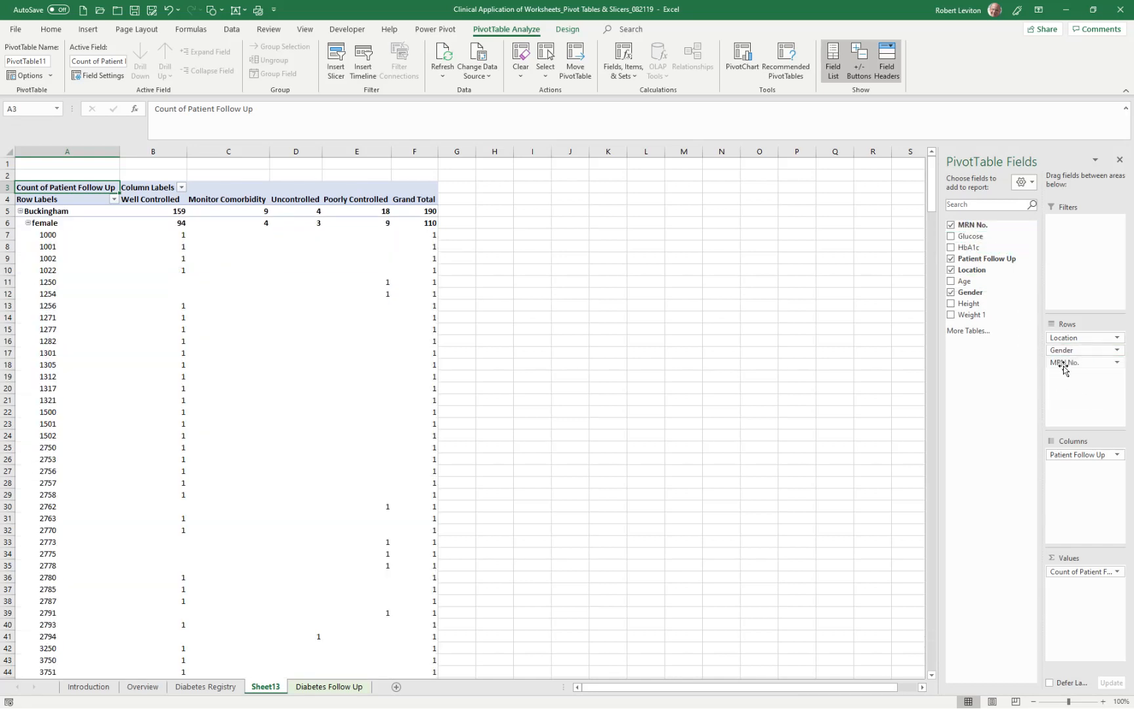
# - Collapse the female and male groups under Buckingham and Louisa to hide the individual MRN rows
pyautogui.click(28, 223)
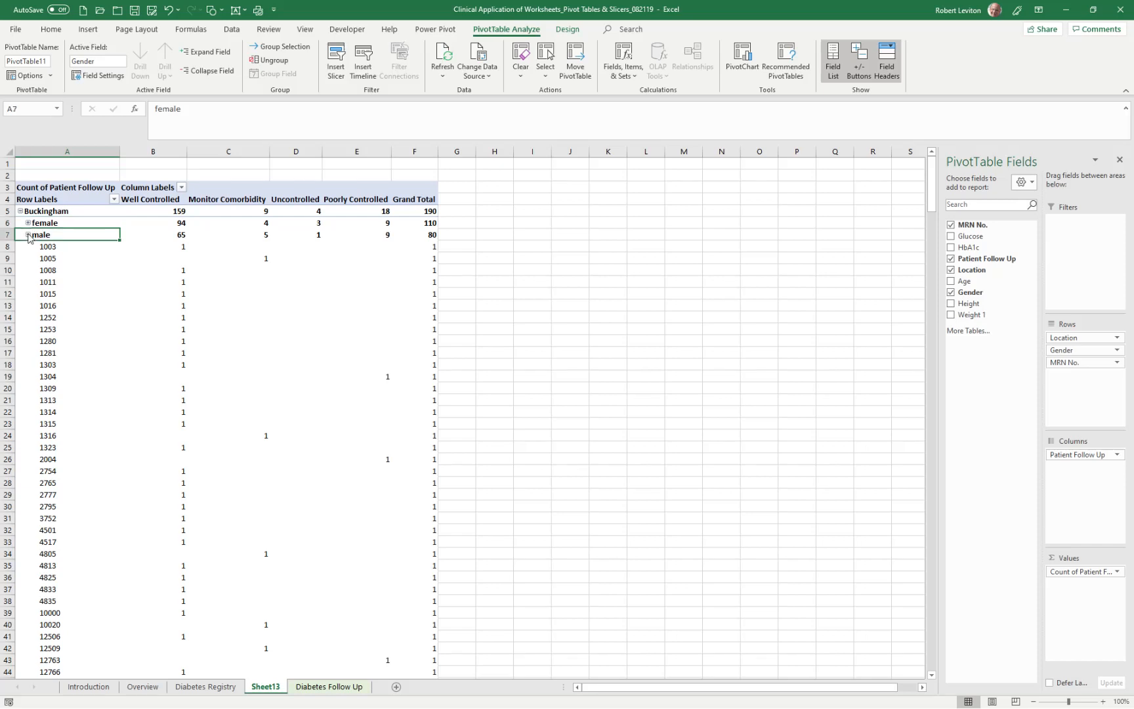
pyautogui.click(28, 235)
pyautogui.click(543, 311)
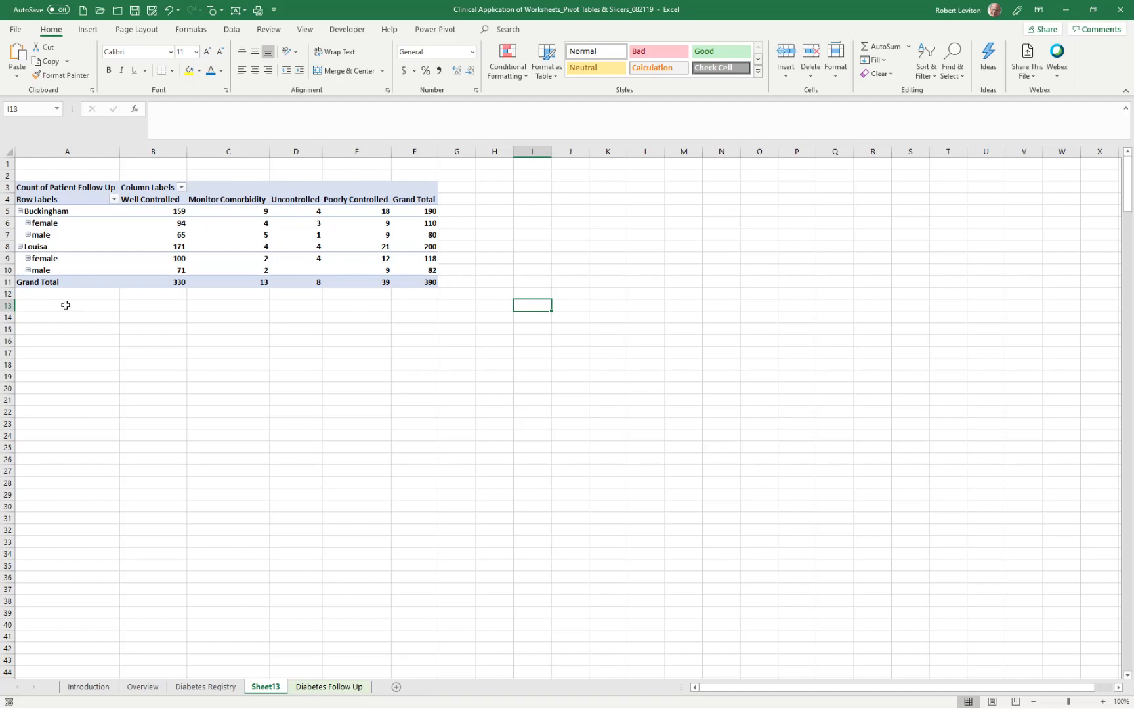
# - Collapse the Buckingham and Louisa groups and filter the Patient Follow Up columns to exclude Well Controlled
pyautogui.click(20, 210)
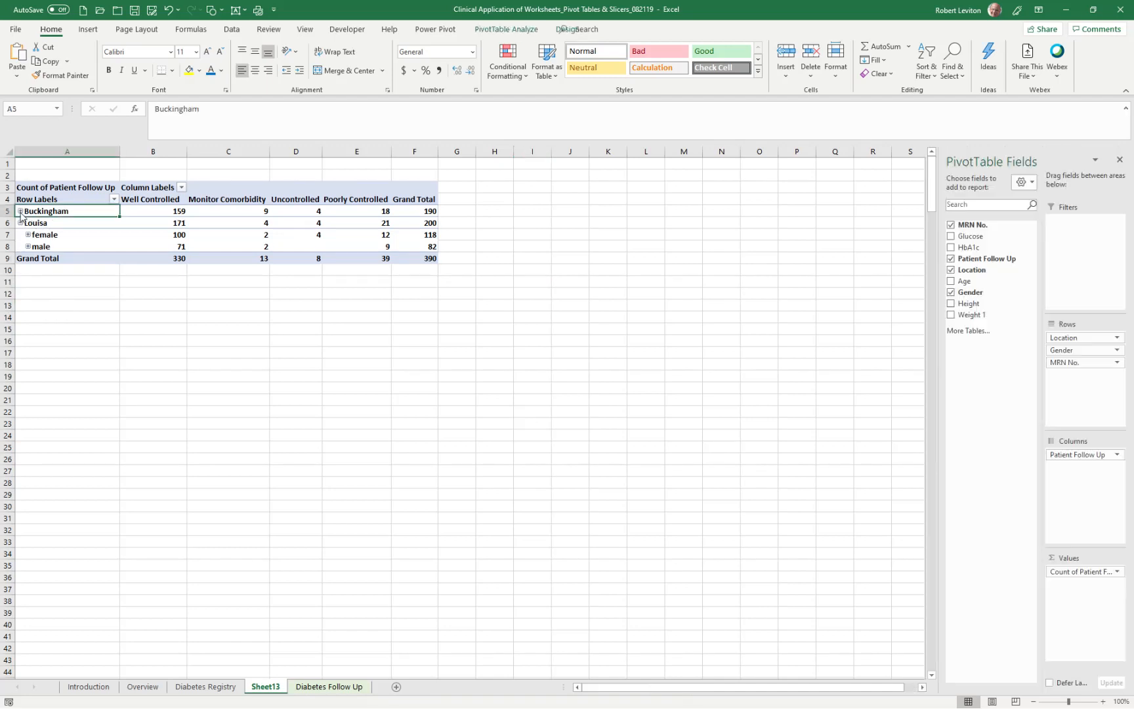
pyautogui.click(20, 222)
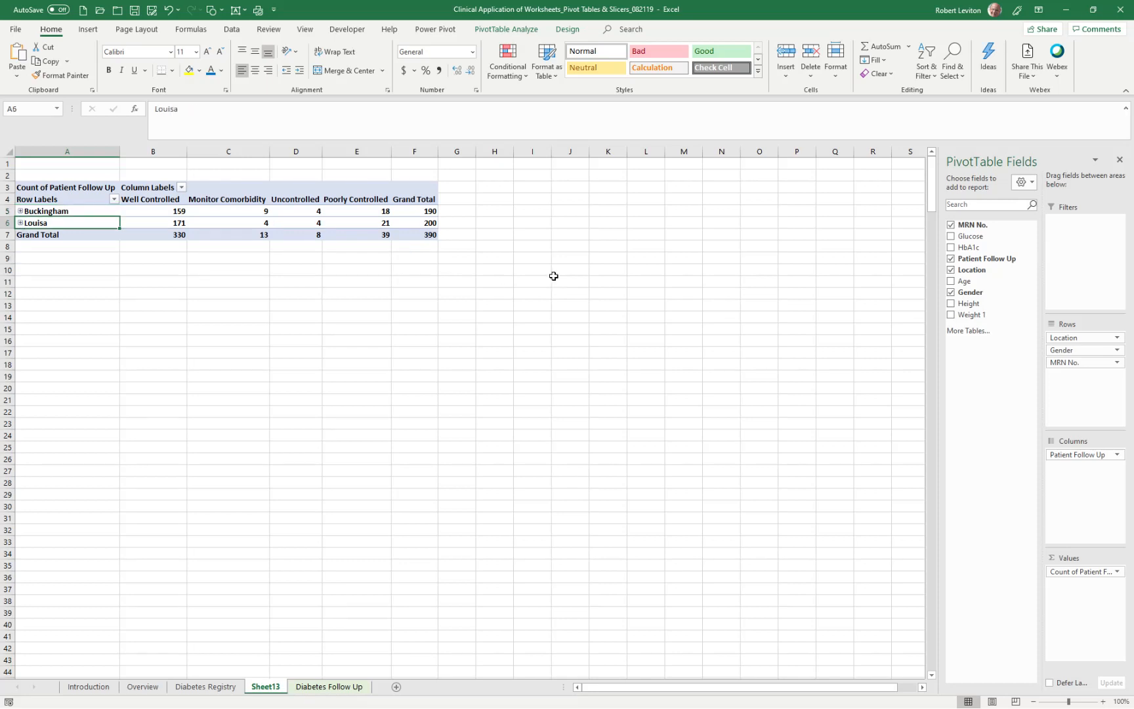
pyautogui.moveTo(419, 237)
pyautogui.click(180, 187)
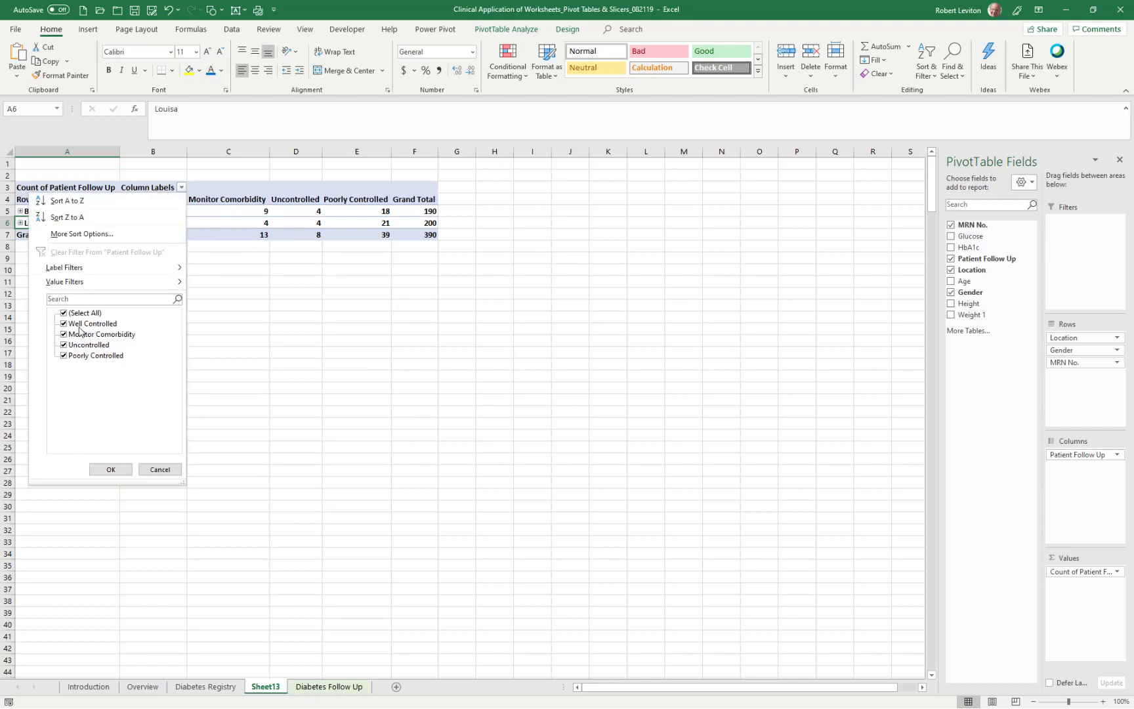
pyautogui.click(63, 325)
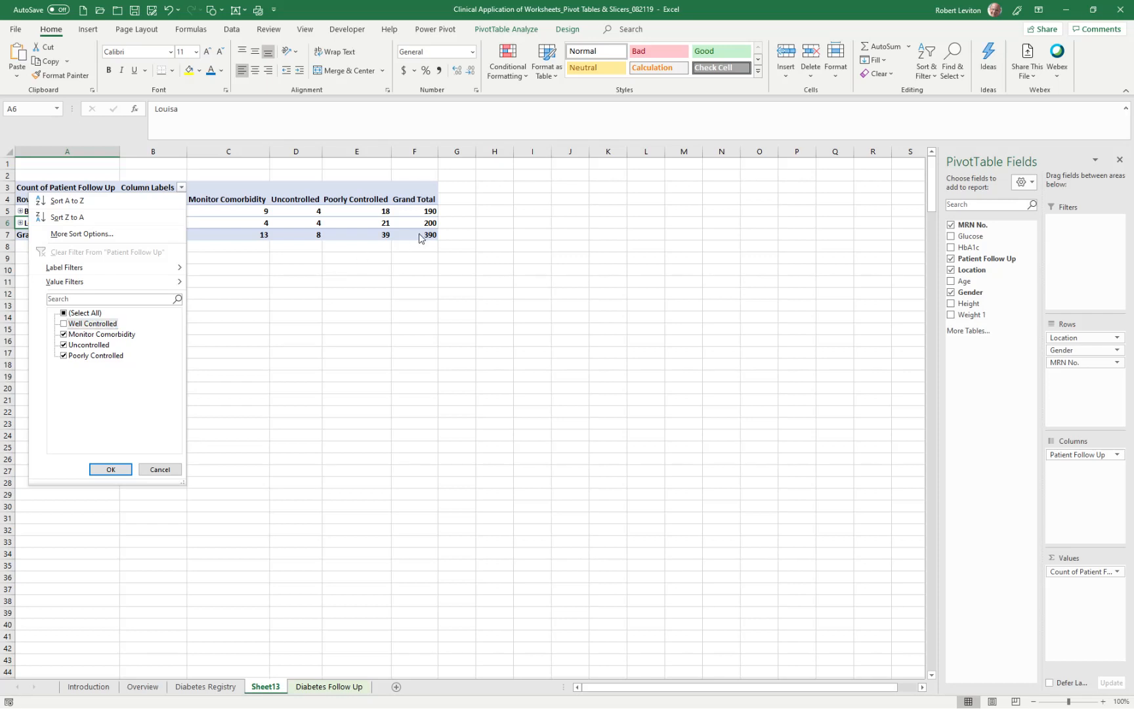
pyautogui.click(110, 470)
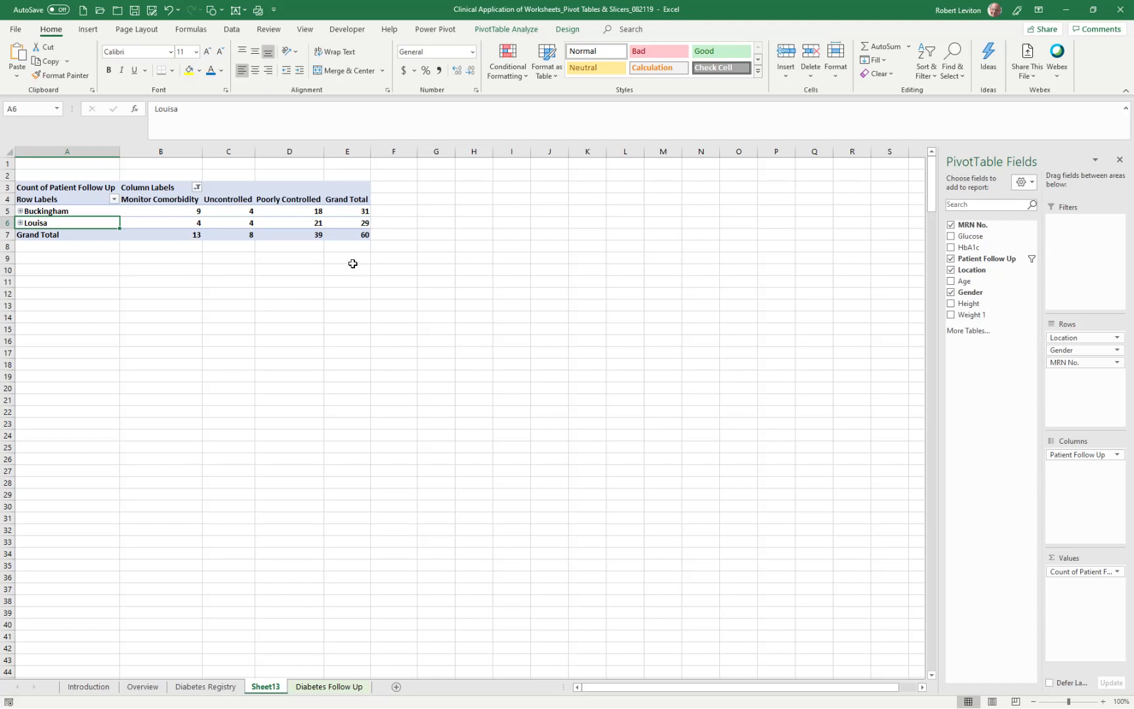
# - Hide and show the PivotTable field list, float it over the worksheet, and dock it again
pyautogui.click(485, 31)
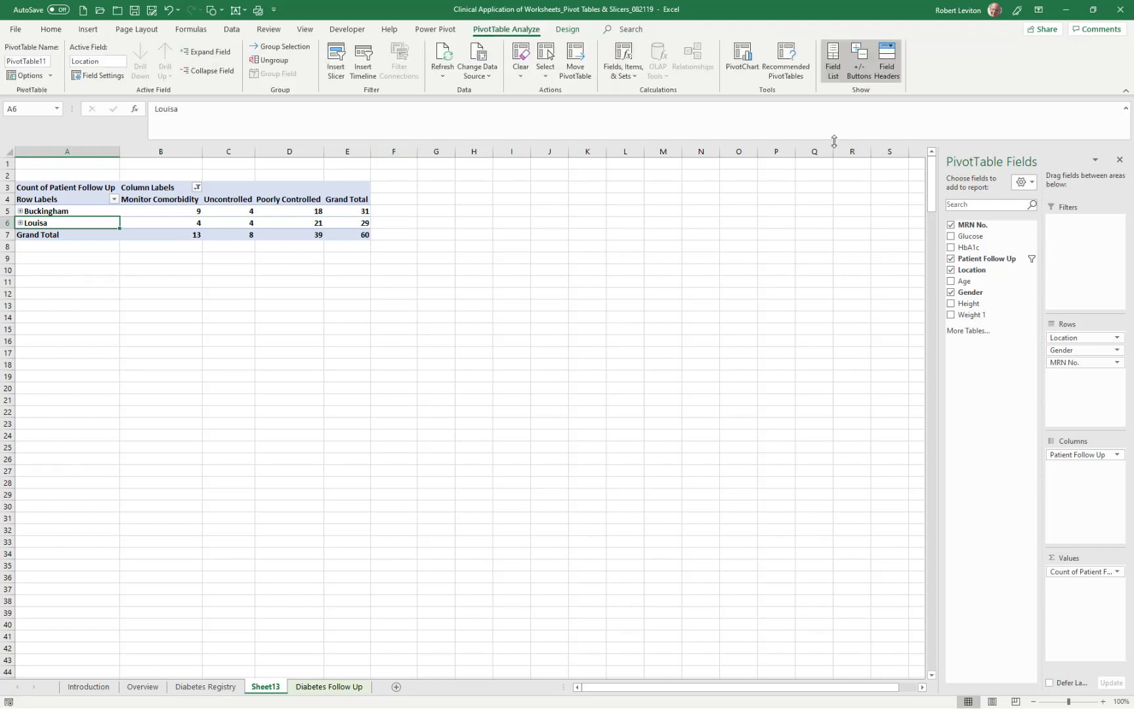
pyautogui.click(831, 61)
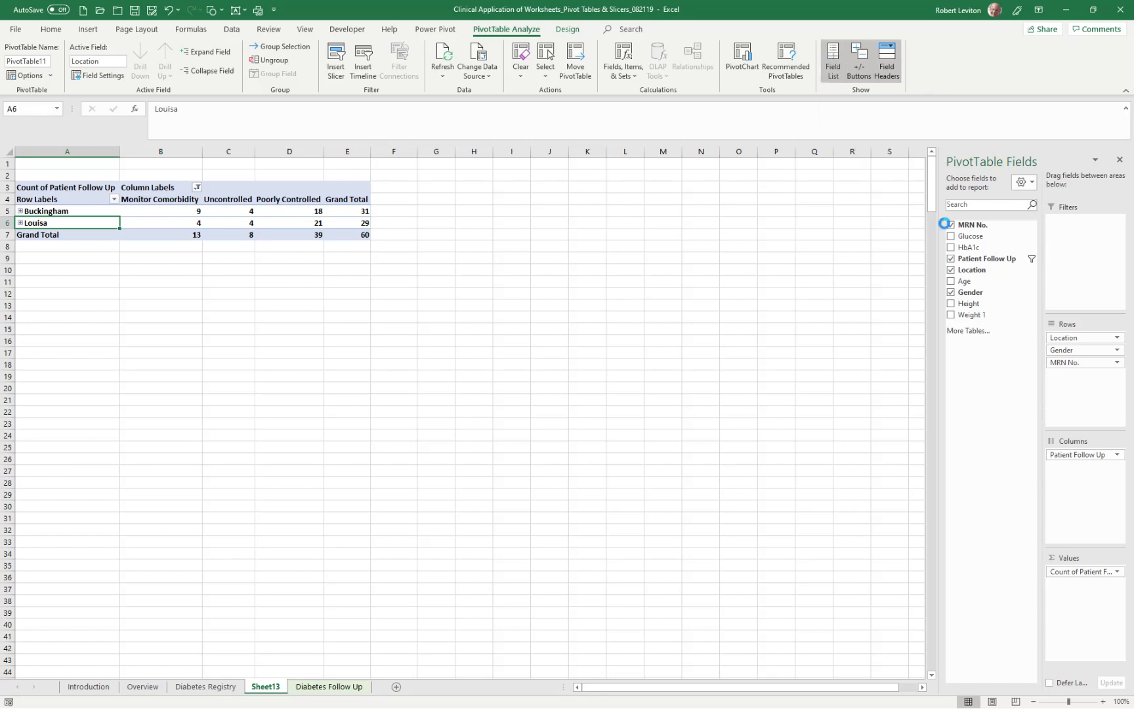
pyautogui.click(832, 61)
pyautogui.click(833, 61)
pyautogui.click(832, 61)
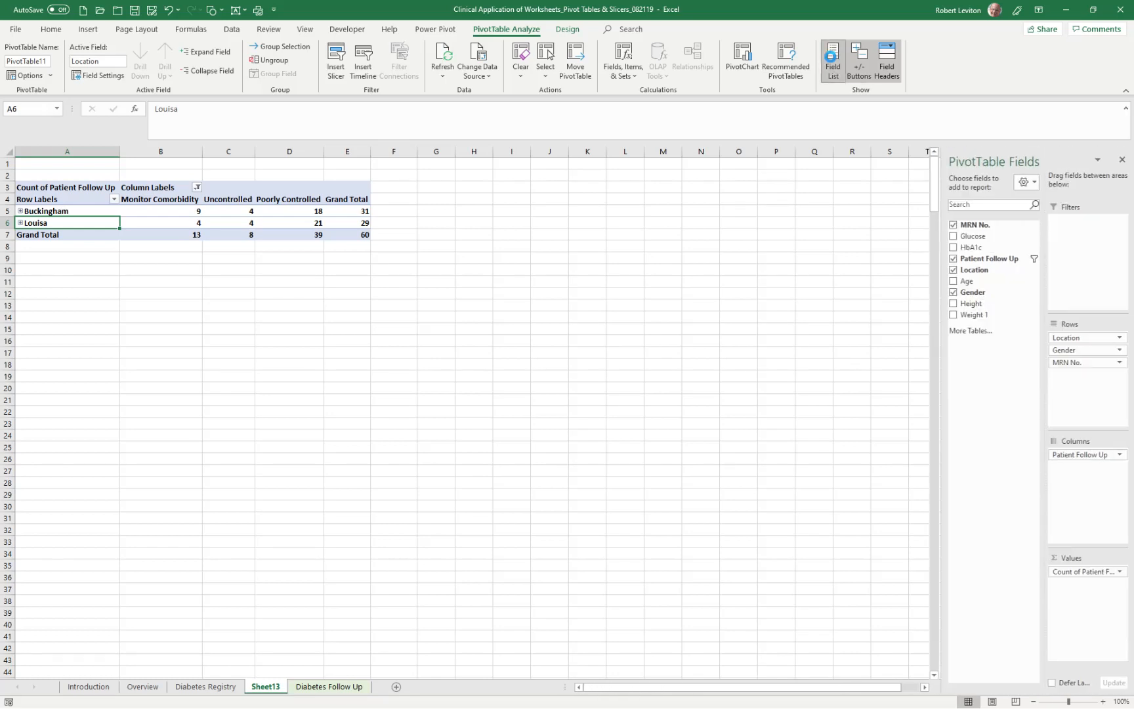
pyautogui.moveTo(995, 163); pyautogui.dragTo(485, 195)
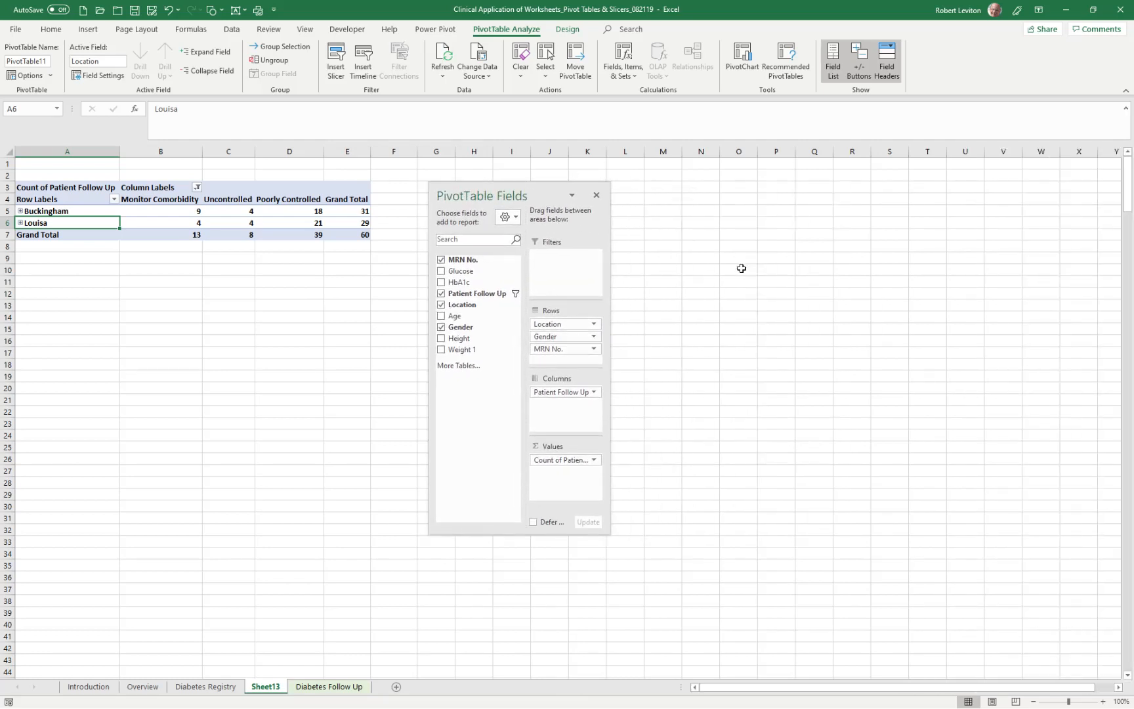
pyautogui.moveTo(486, 193); pyautogui.dragTo(1077, 167)
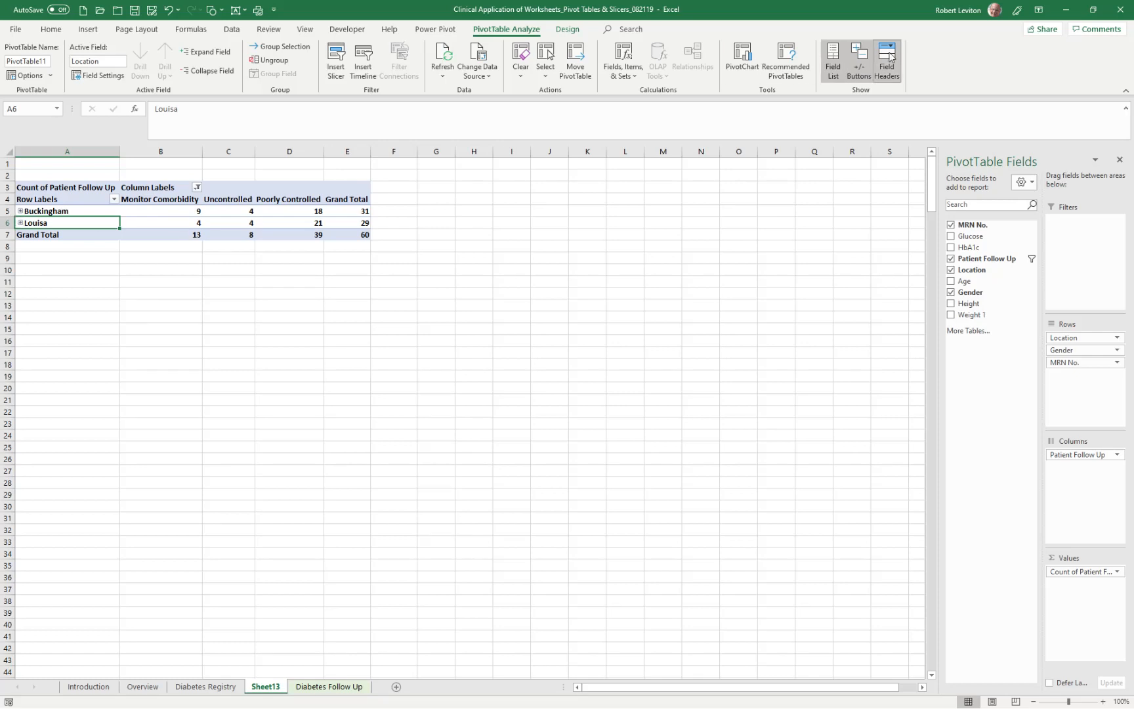
# - Turn the PivotTable's expand/collapse buttons and field headers off and back on
pyautogui.click(857, 60)
pyautogui.click(857, 60)
pyautogui.click(891, 60)
pyautogui.click(893, 60)
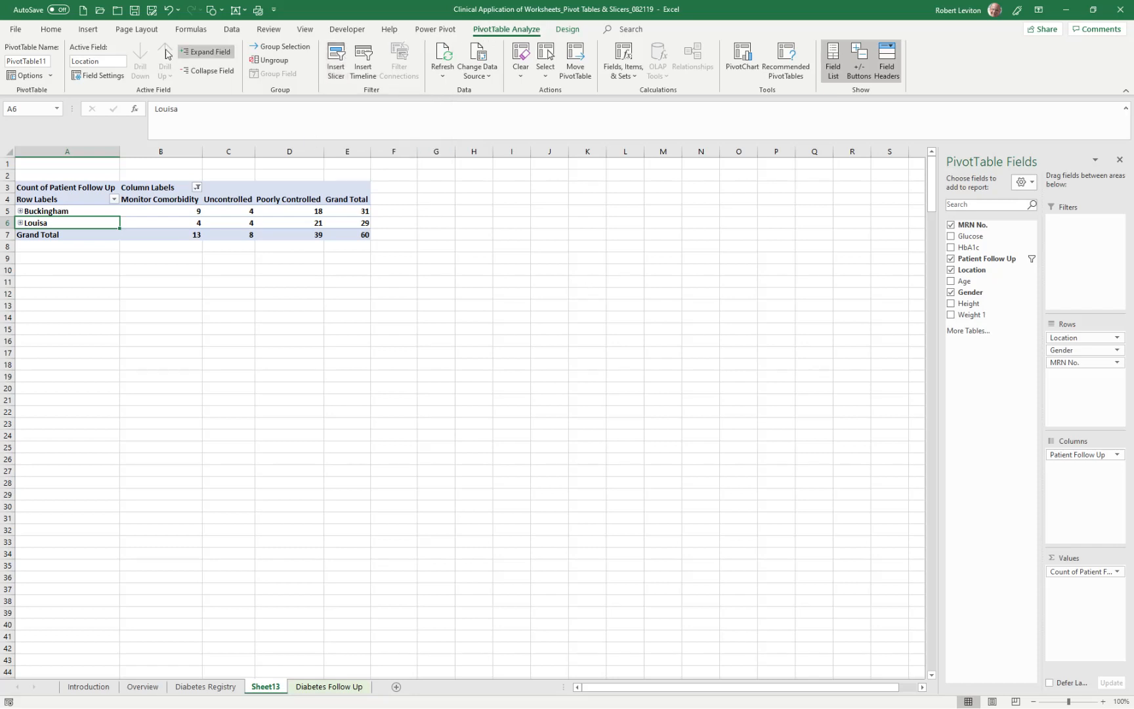
# - Insert slicers for Age and Weight 1 and place them side by side next to the PivotTable
pyautogui.click(88, 29)
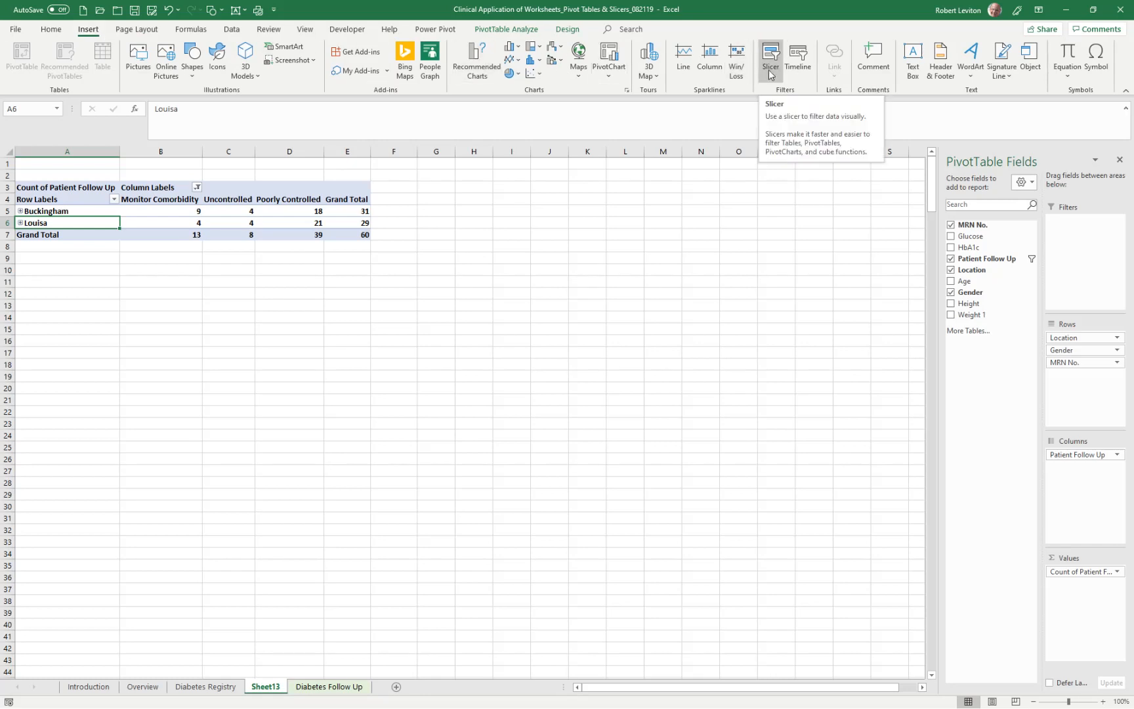
pyautogui.click(506, 30)
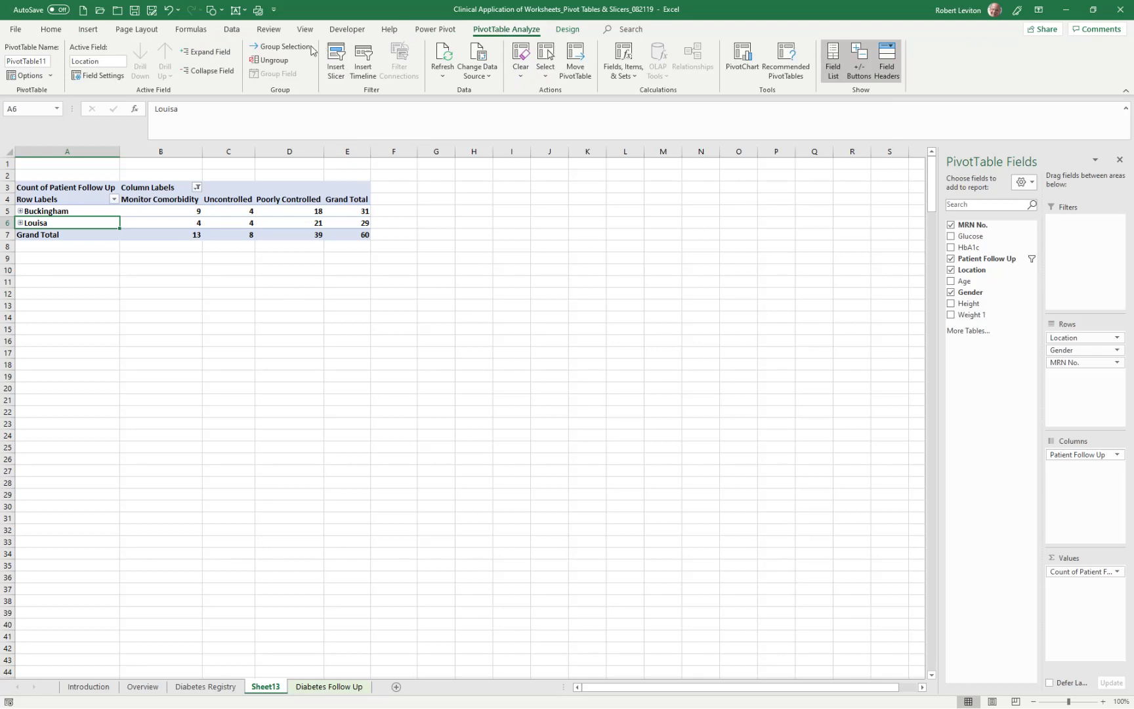
pyautogui.click(336, 61)
pyautogui.moveTo(415, 203); pyautogui.dragTo(499, 196)
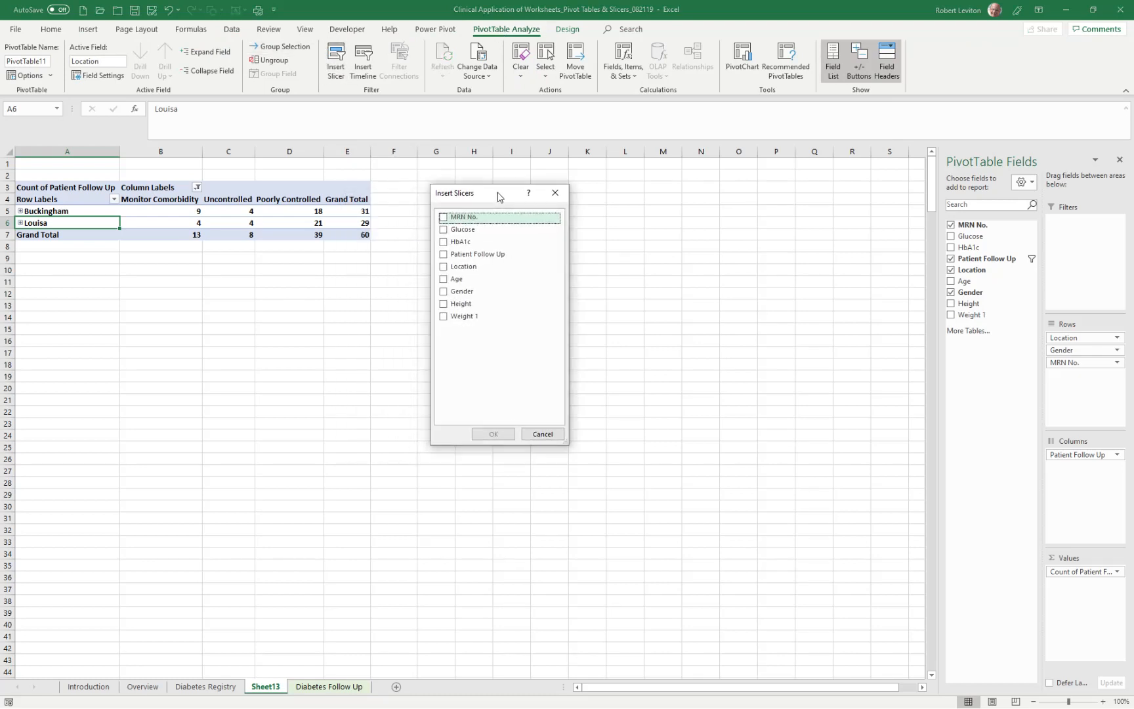
pyautogui.click(445, 283)
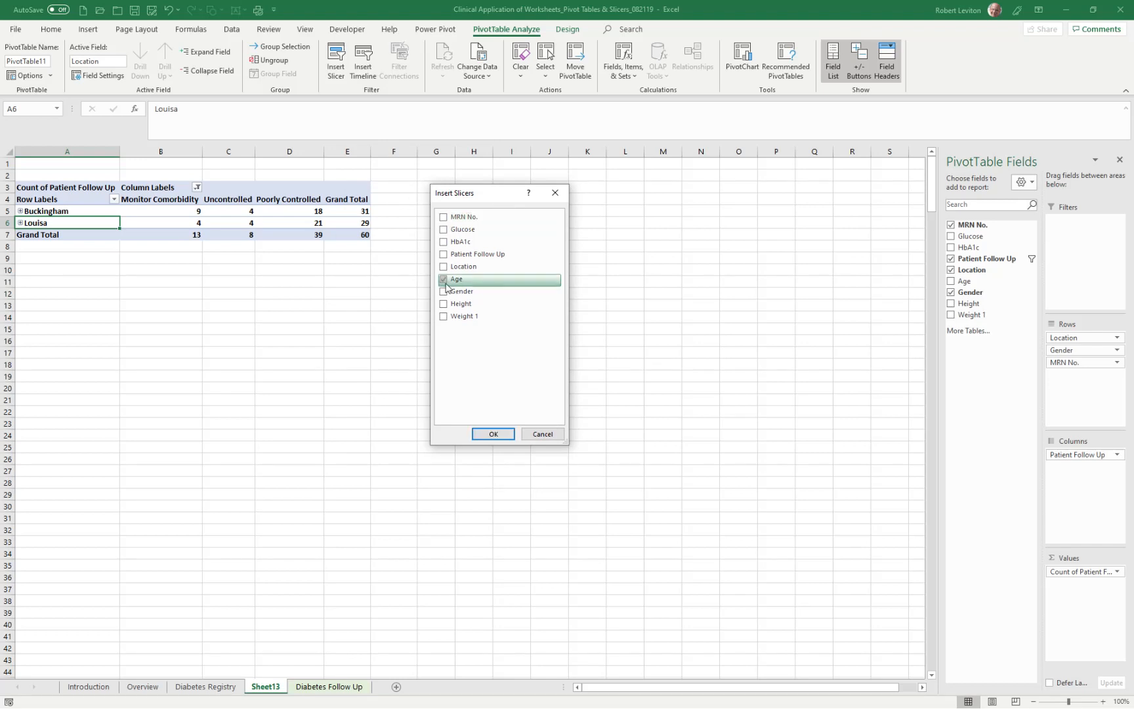
pyautogui.click(443, 317)
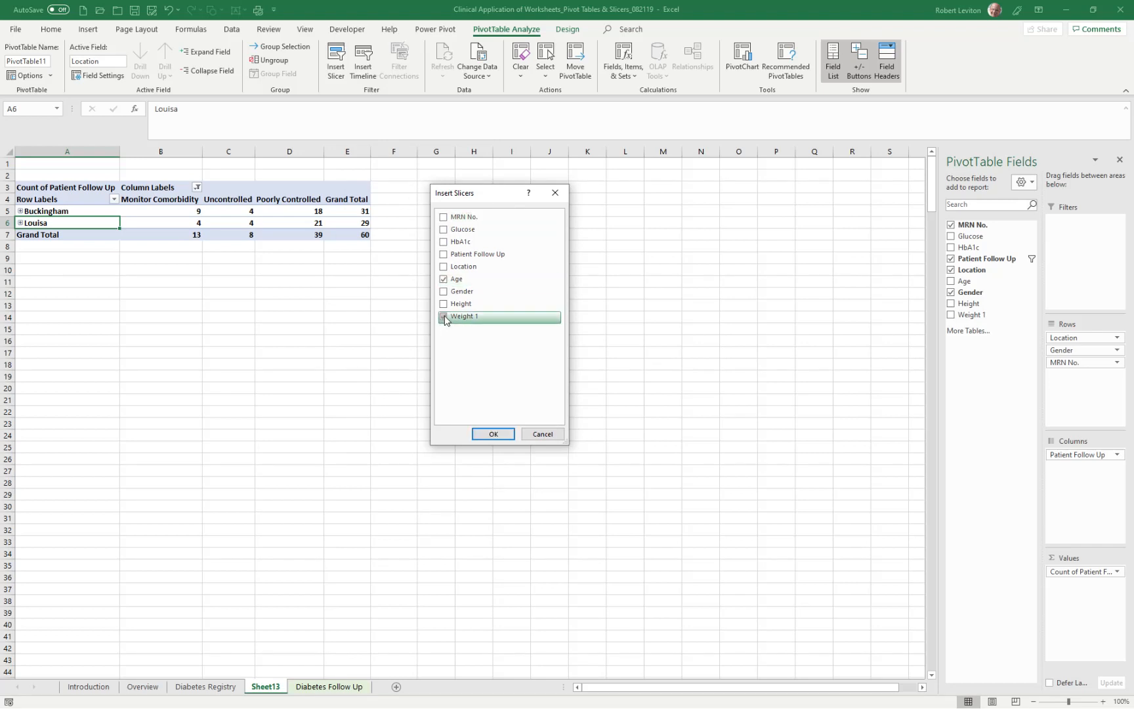
pyautogui.click(491, 434)
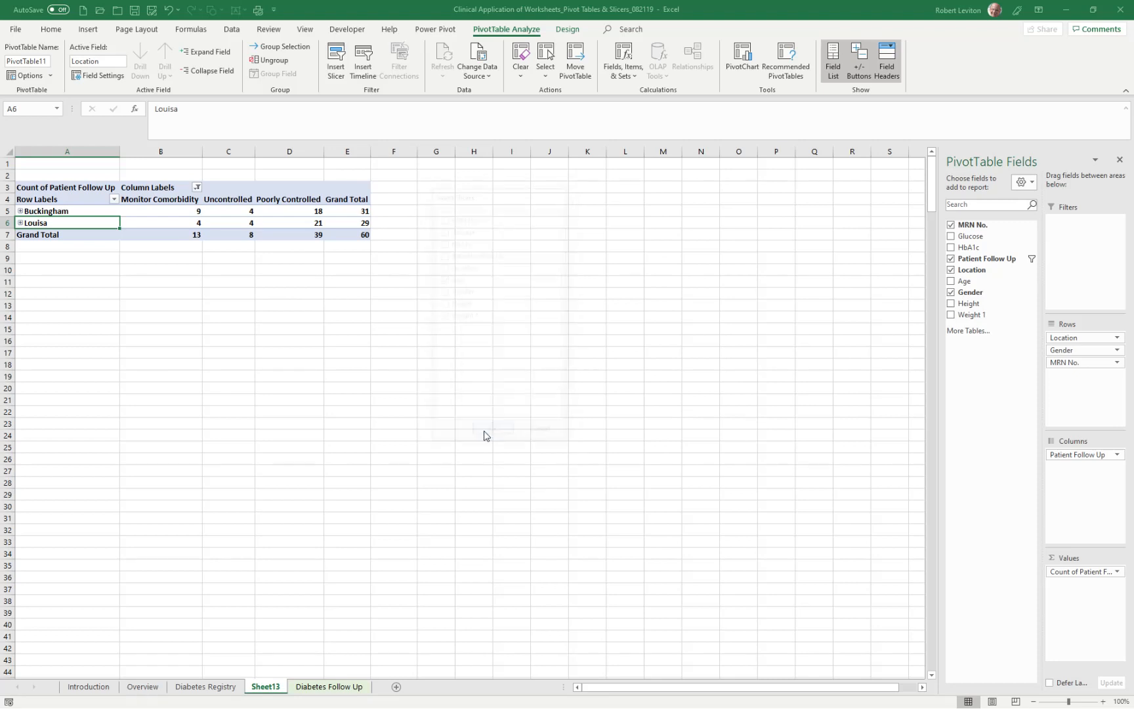
pyautogui.moveTo(443, 336); pyautogui.dragTo(421, 189)
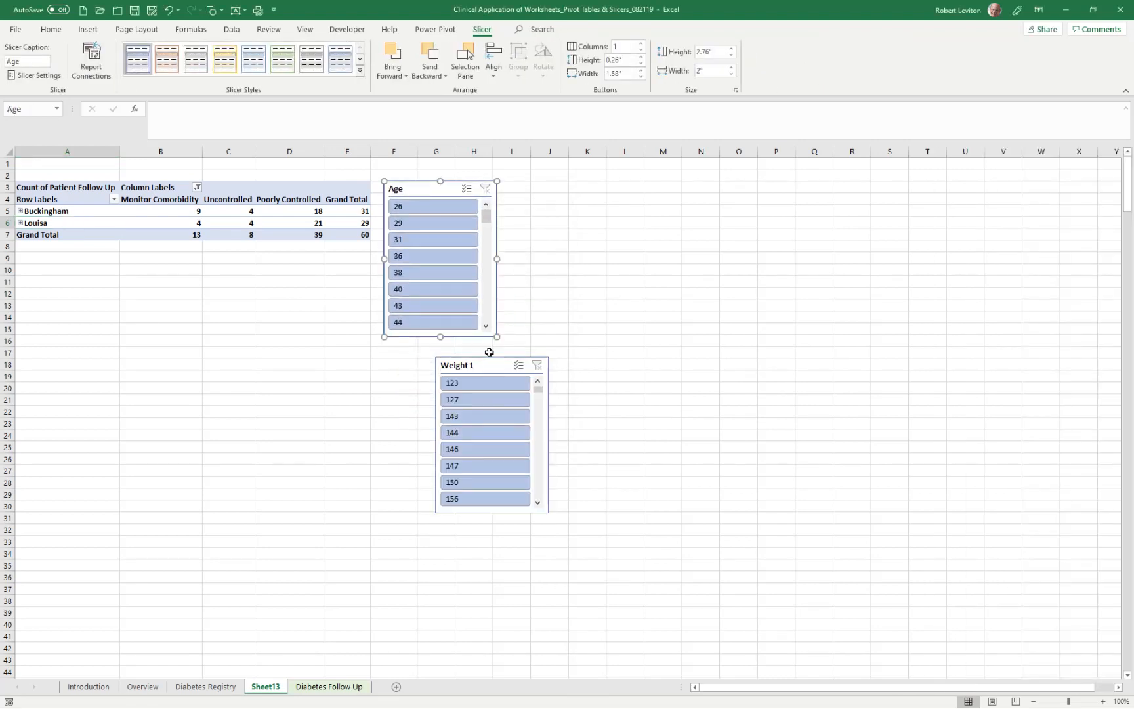
pyautogui.moveTo(498, 362); pyautogui.dragTo(573, 182)
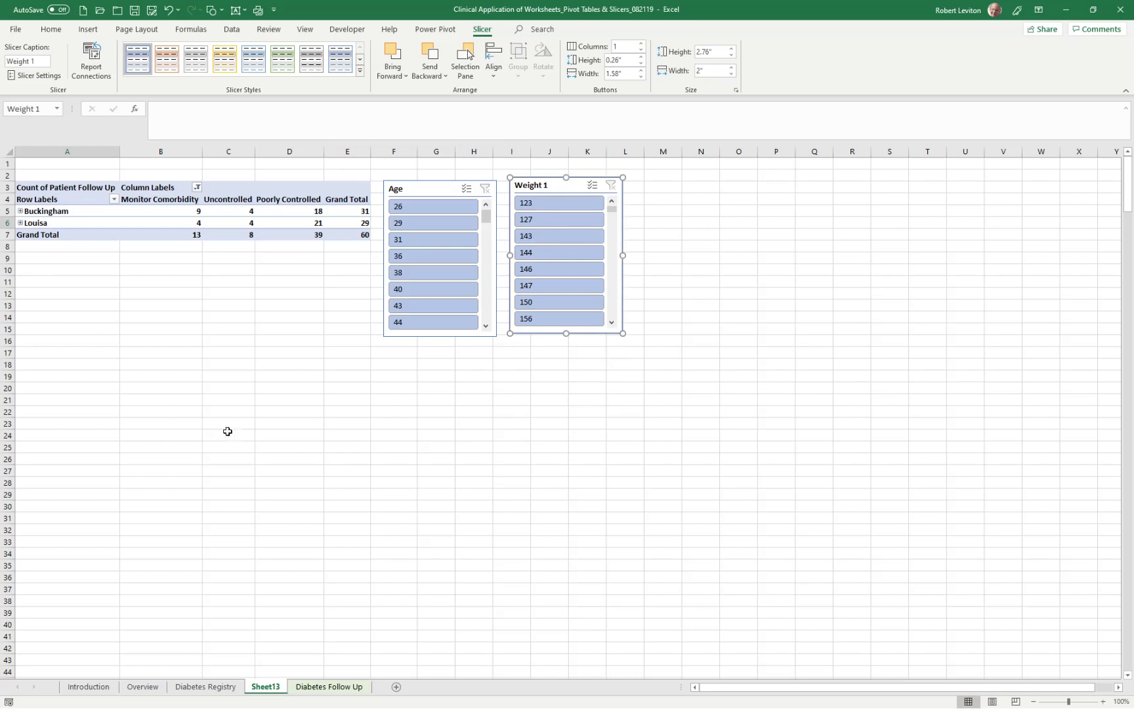
# - Select age 26 in the Age slicer, enable multi-select, and add ages 65, 66, 67, 70, 71 and 72
pyautogui.click(406, 209)
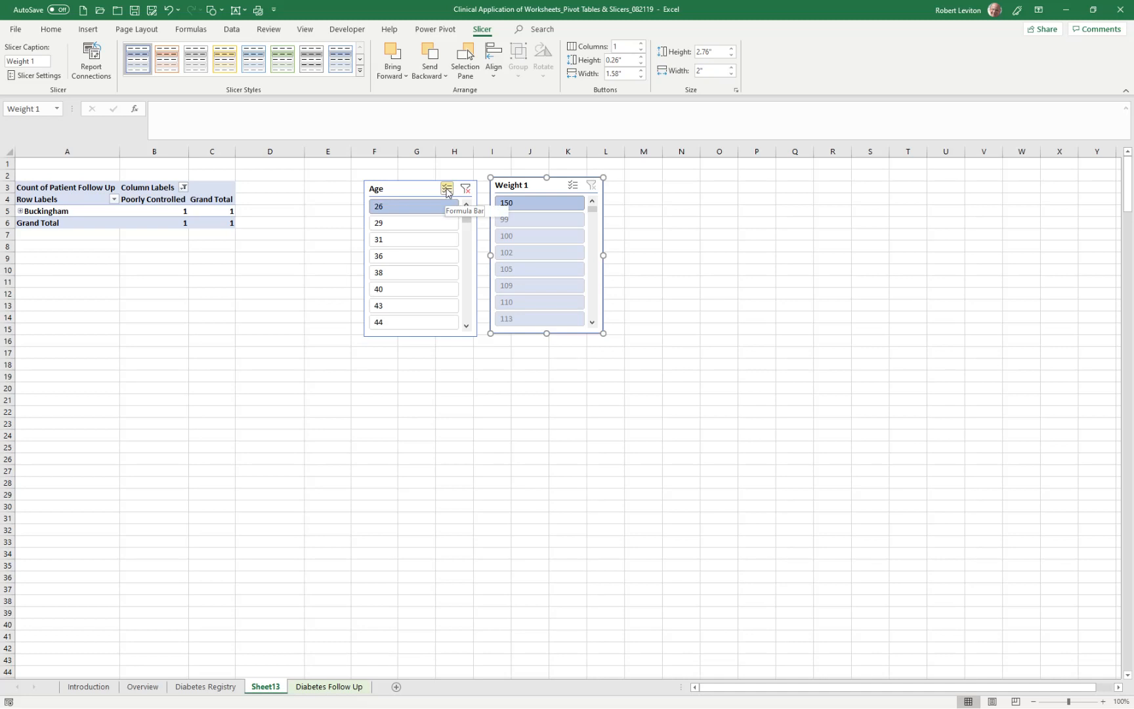
pyautogui.click(447, 190)
pyautogui.moveTo(468, 220); pyautogui.dragTo(464, 258)
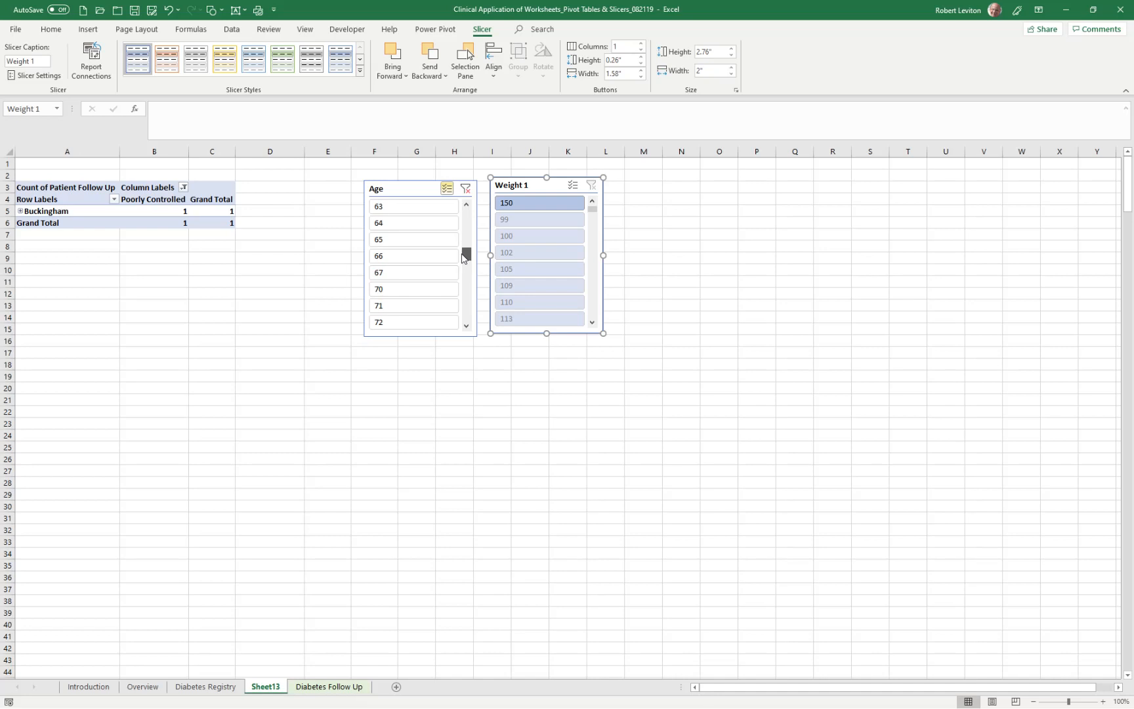
pyautogui.click(413, 242)
pyautogui.click(404, 257)
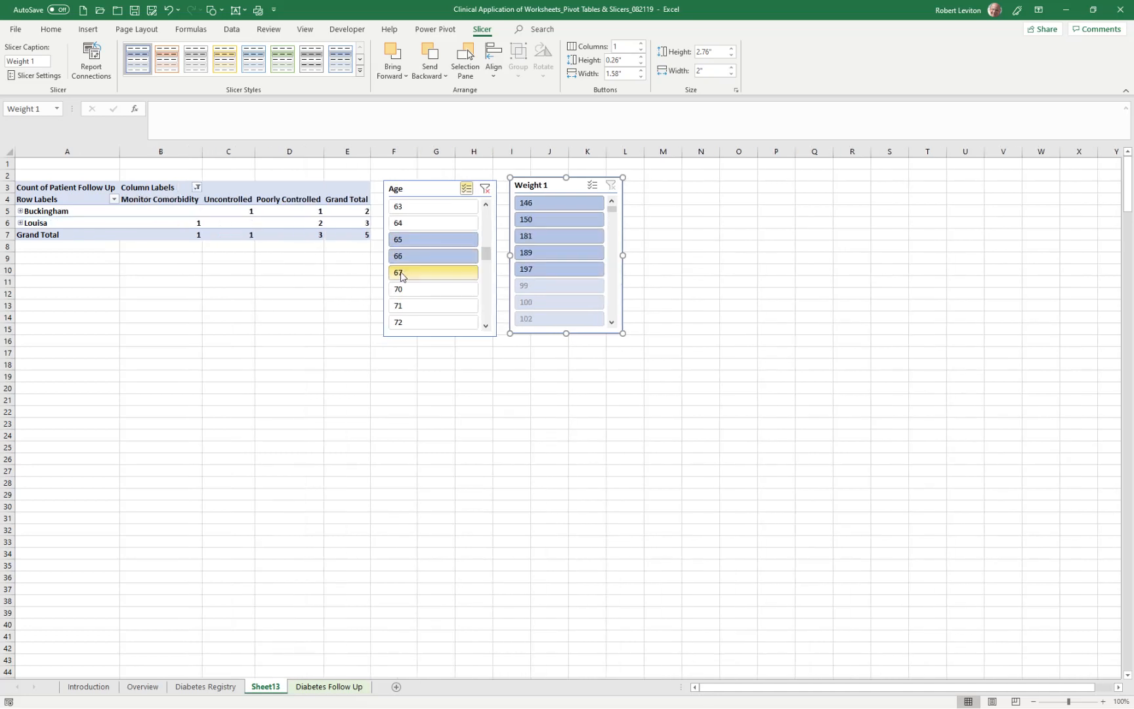
pyautogui.click(402, 275)
pyautogui.click(404, 291)
pyautogui.click(406, 306)
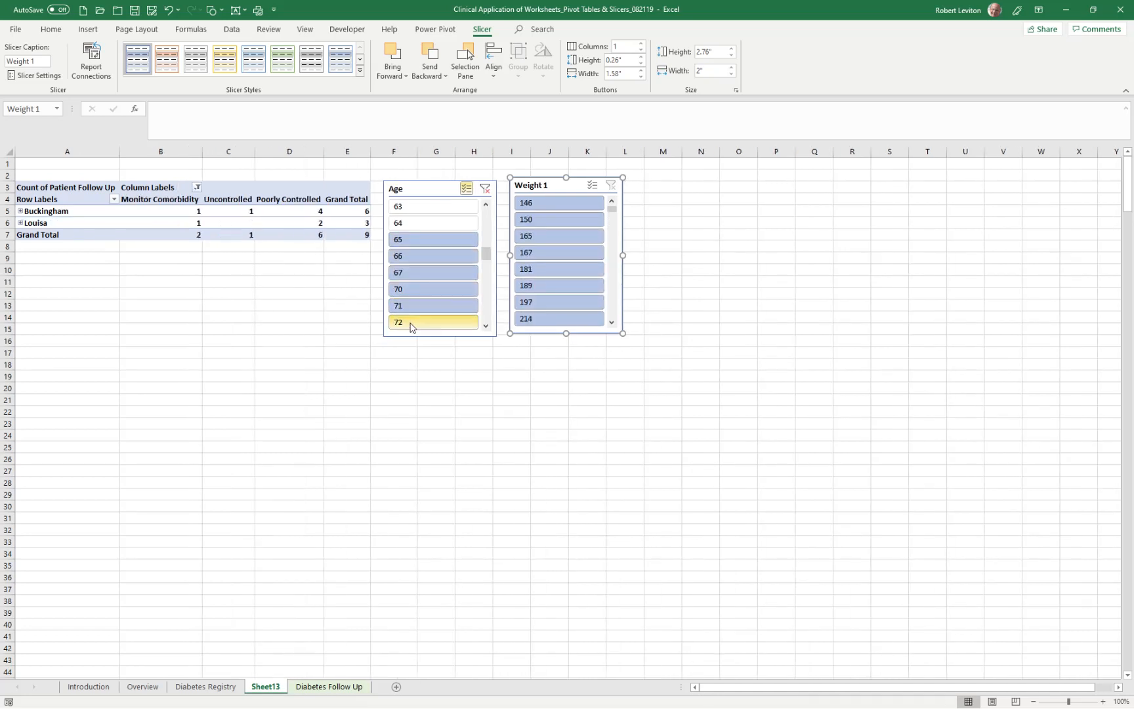
pyautogui.click(411, 326)
# - Add ages 73, 74, 75, 76, 79, 80, 84 and 91 to the Age slicer selection
pyautogui.moveTo(486, 255); pyautogui.dragTo(488, 266)
pyautogui.click(428, 259)
pyautogui.click(416, 271)
pyautogui.click(416, 289)
pyautogui.click(415, 306)
pyautogui.click(412, 322)
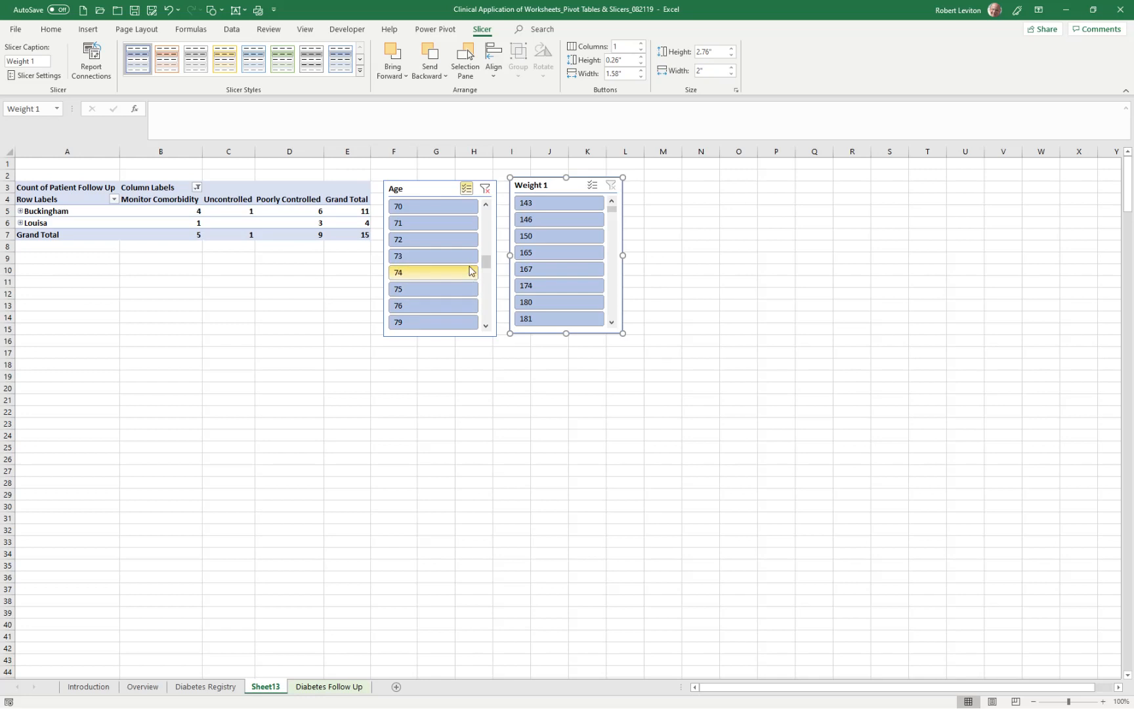
pyautogui.moveTo(486, 261); pyautogui.dragTo(486, 273)
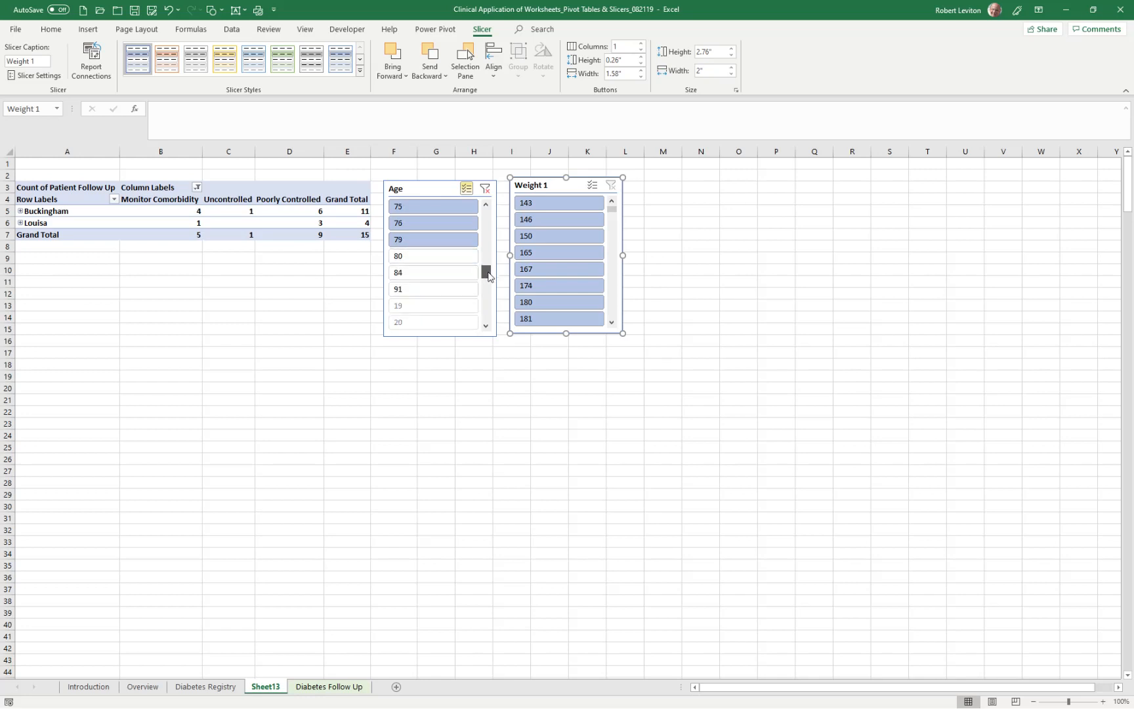
pyautogui.click(416, 256)
pyautogui.click(417, 273)
pyautogui.click(420, 289)
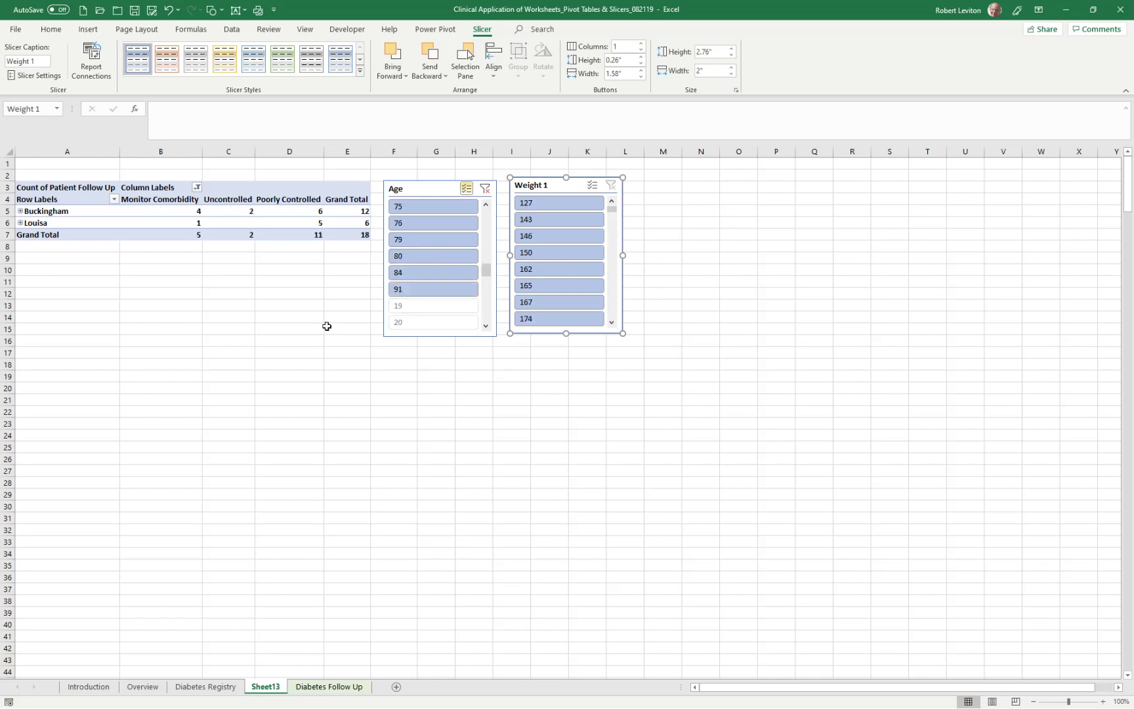
# - Remove age 26 from the Age slicer selection
pyautogui.moveTo(486, 269); pyautogui.dragTo(497, 202)
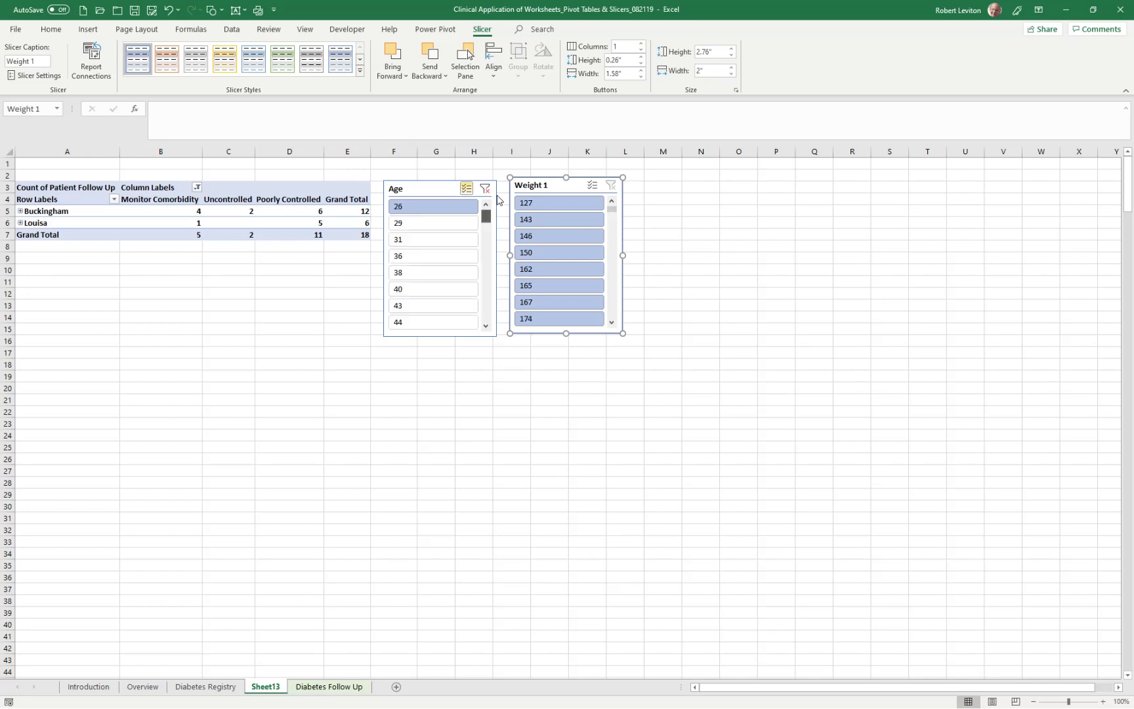
pyautogui.click(441, 207)
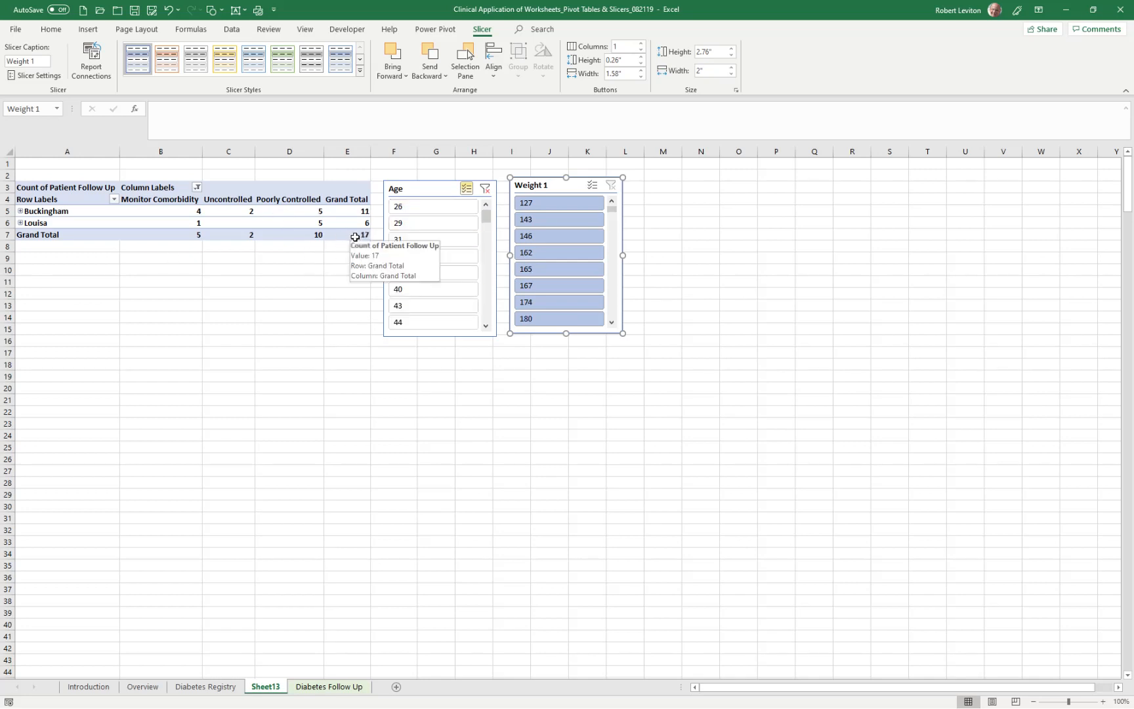
pyautogui.moveTo(491, 220); pyautogui.dragTo(489, 267)
pyautogui.moveTo(607, 209)
pyautogui.mouseDown()
pyautogui.moveTo(615, 220)
pyautogui.moveTo(612, 205)
pyautogui.mouseUp()
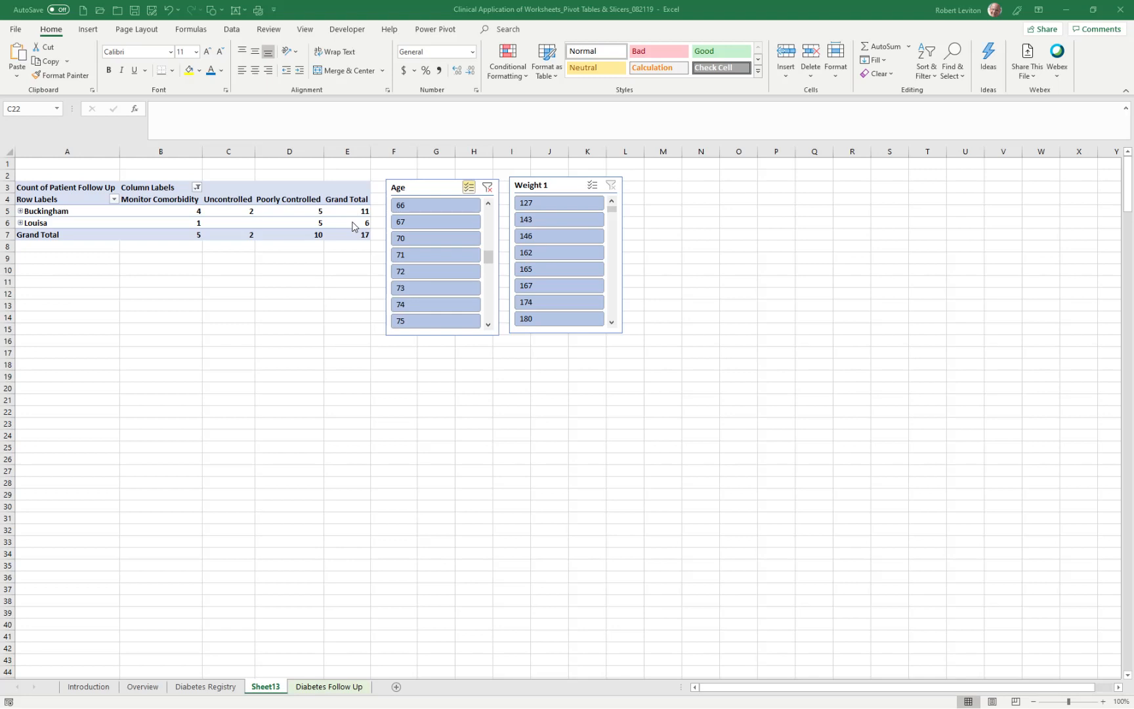
# - Examine the Patient Follow Up, Age and Weight 1 column filters on the Diabetes Follow Up sheet to compare them with the PivotTable
pyautogui.click(323, 687)
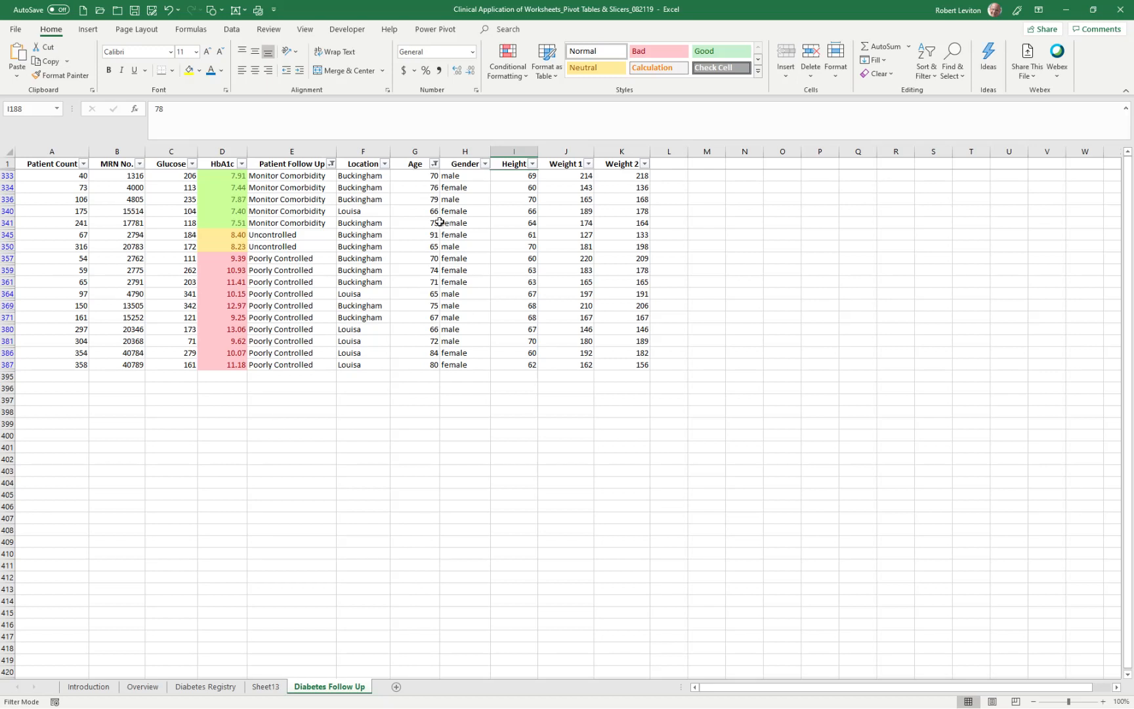
pyautogui.click(331, 164)
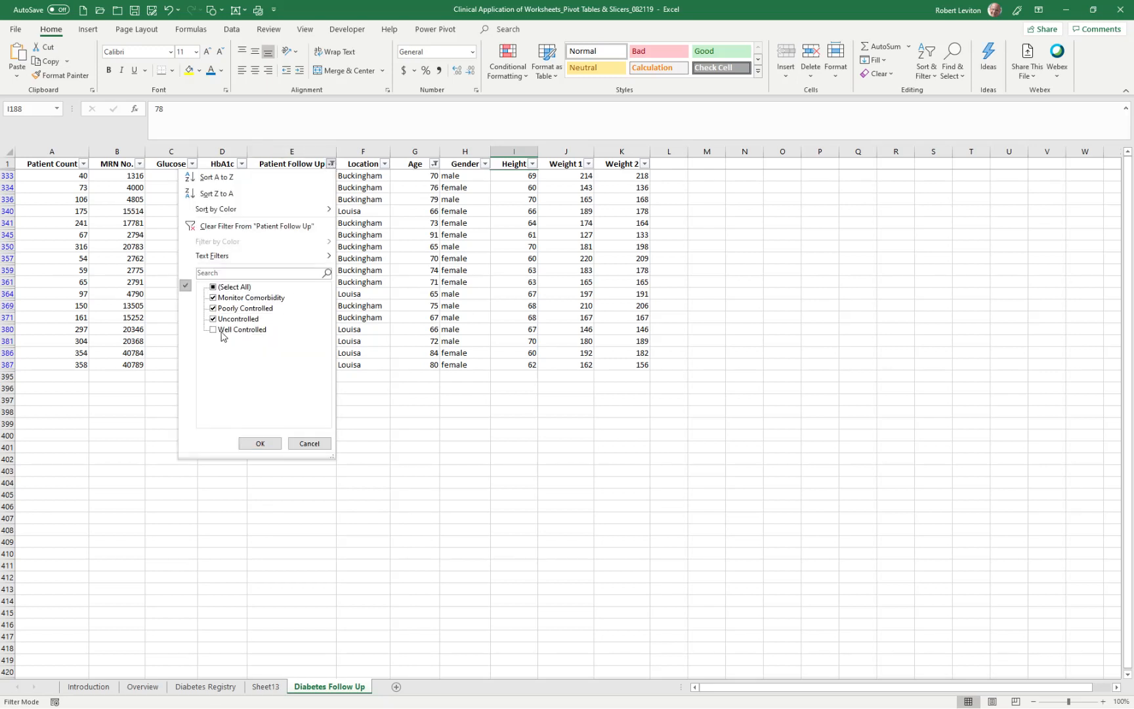
pyautogui.click(260, 443)
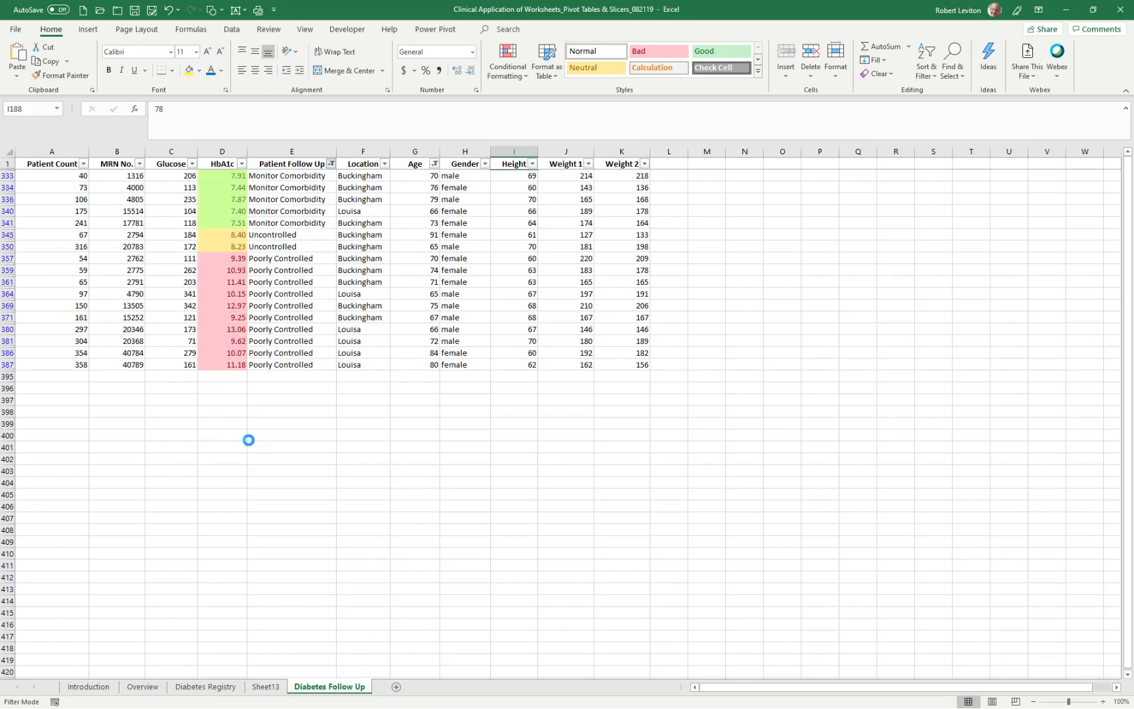
pyautogui.click(434, 164)
pyautogui.moveTo(427, 310); pyautogui.dragTo(426, 392)
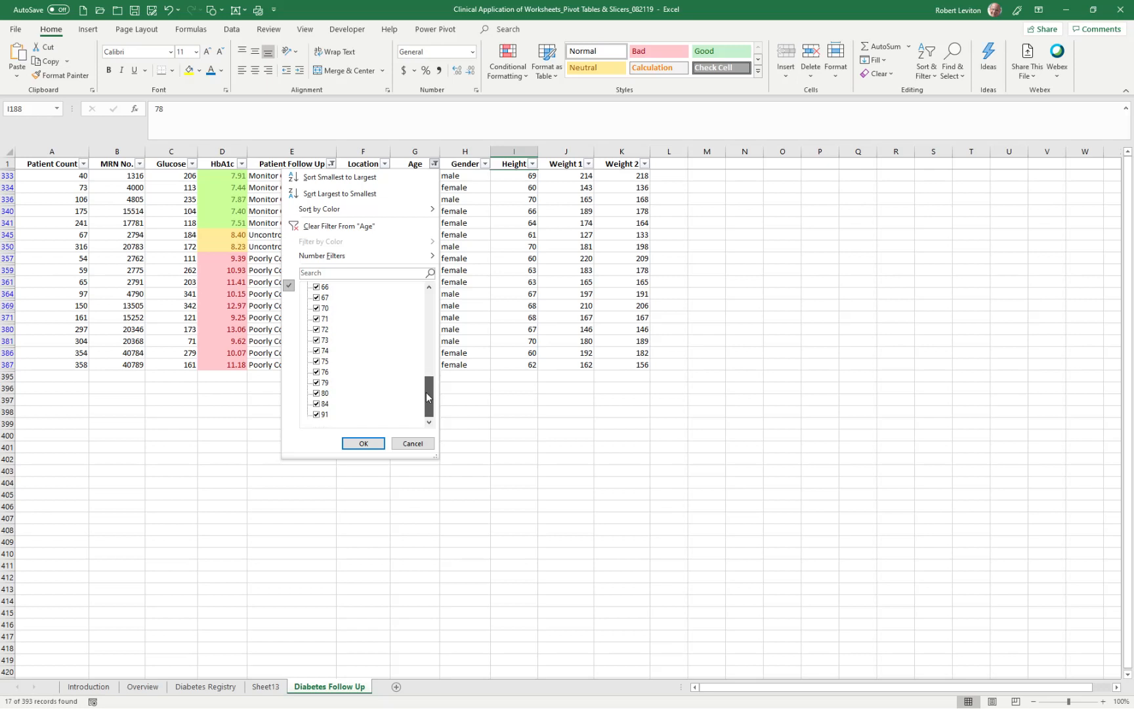
pyautogui.click(363, 443)
pyautogui.click(588, 173)
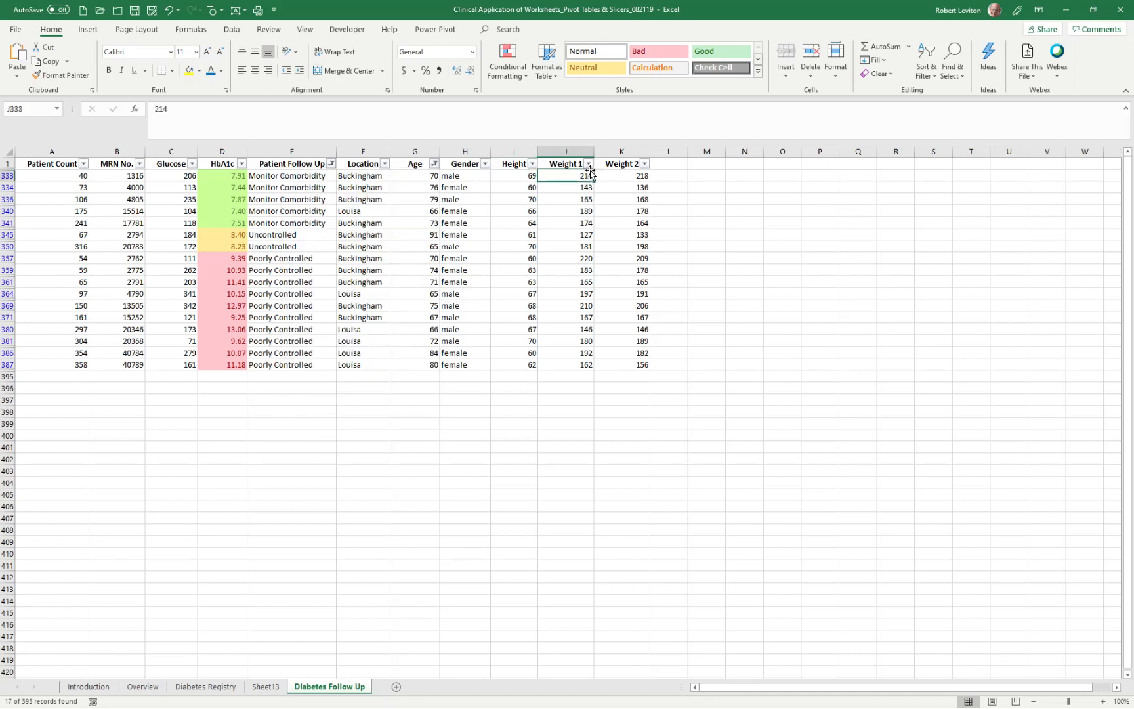
pyautogui.click(588, 164)
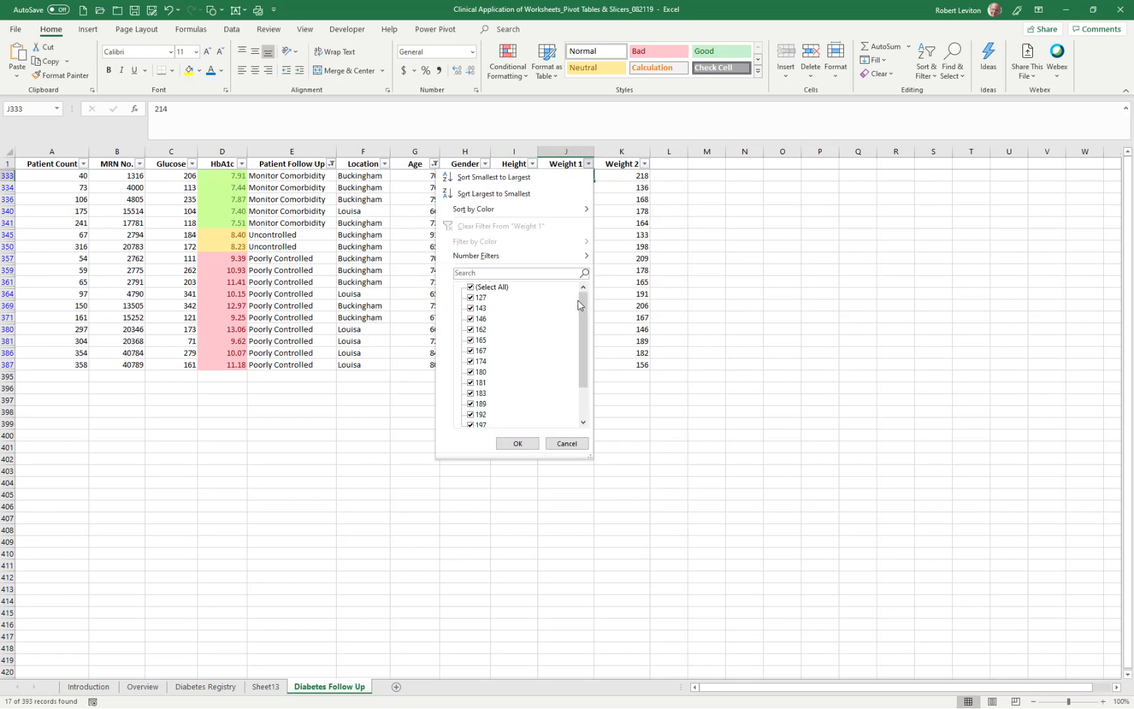
pyautogui.click(515, 443)
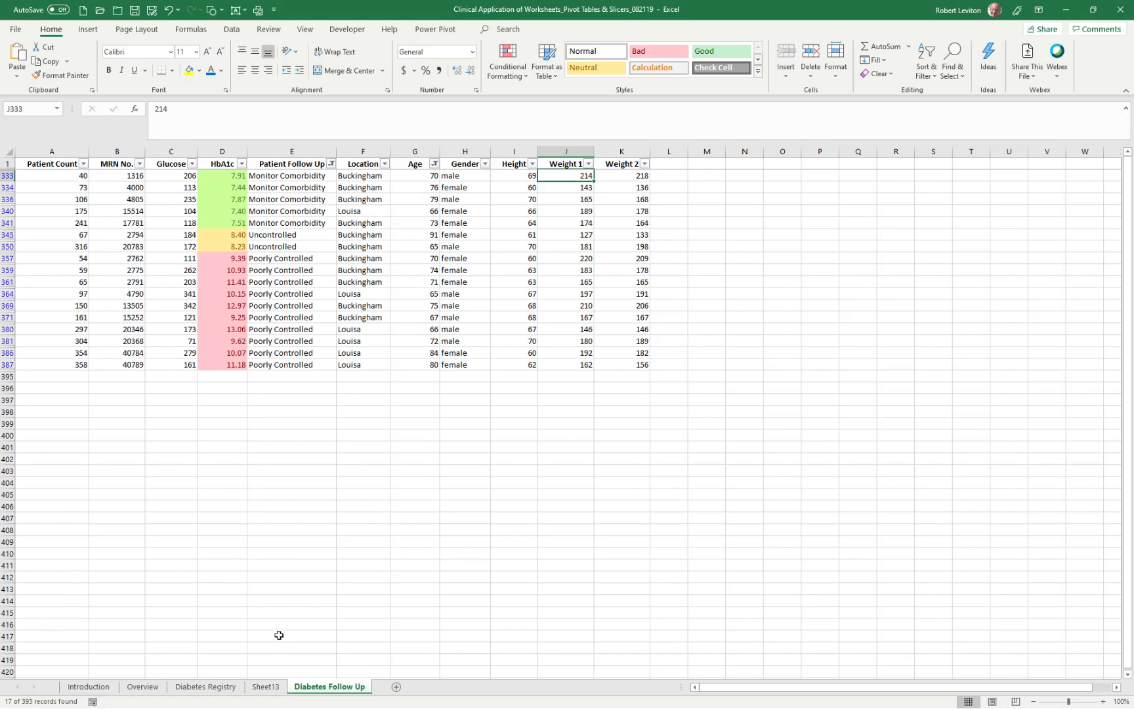
# - Return to Sheet13 and expand the PivotTable's Buckingham and Louisa rows down to the individual MRN entries under female and male
pyautogui.click(266, 687)
pyautogui.click(673, 420)
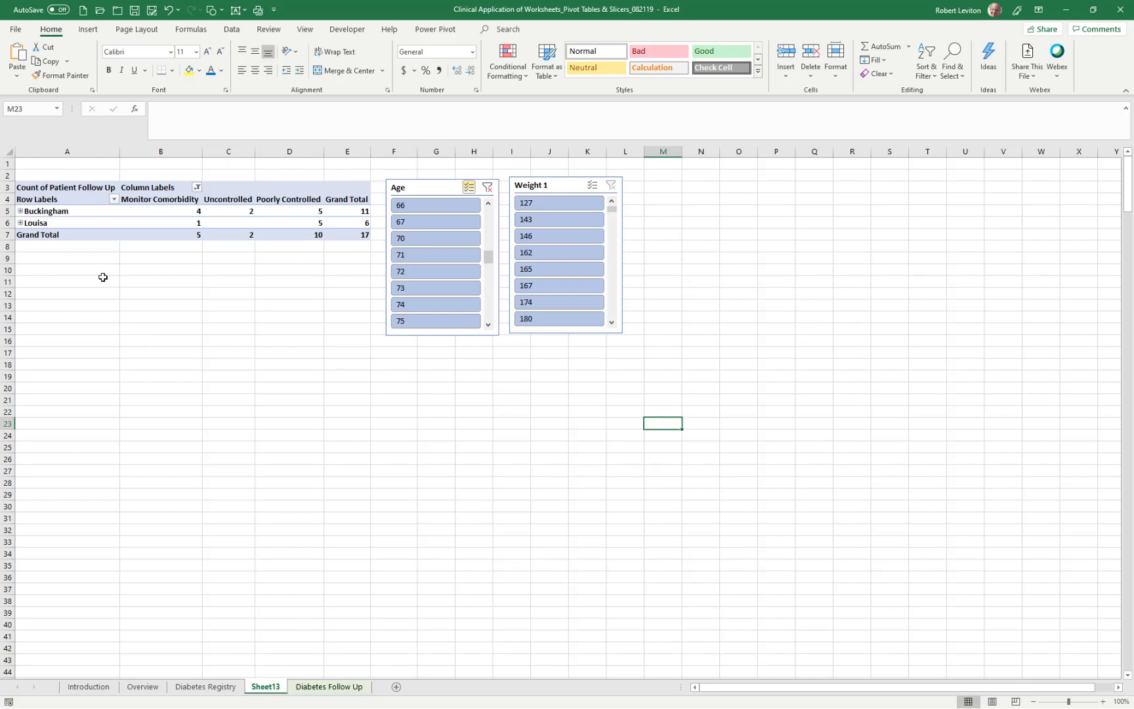
pyautogui.click(21, 211)
pyautogui.click(27, 223)
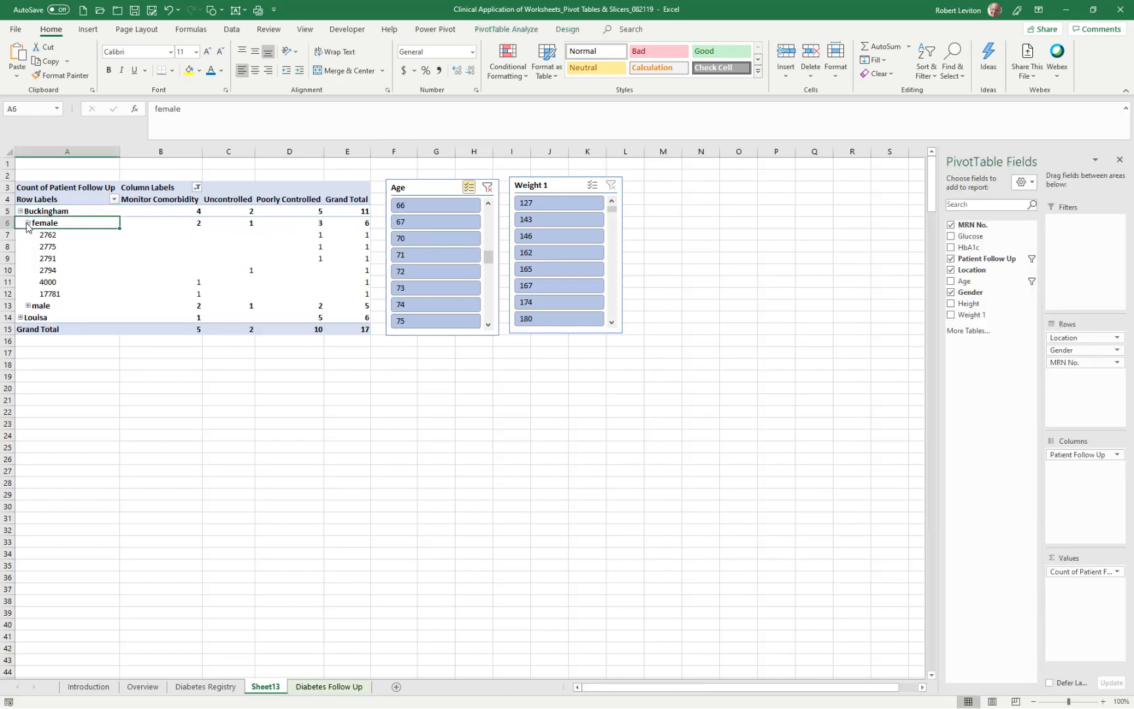
pyautogui.click(28, 306)
pyautogui.click(19, 377)
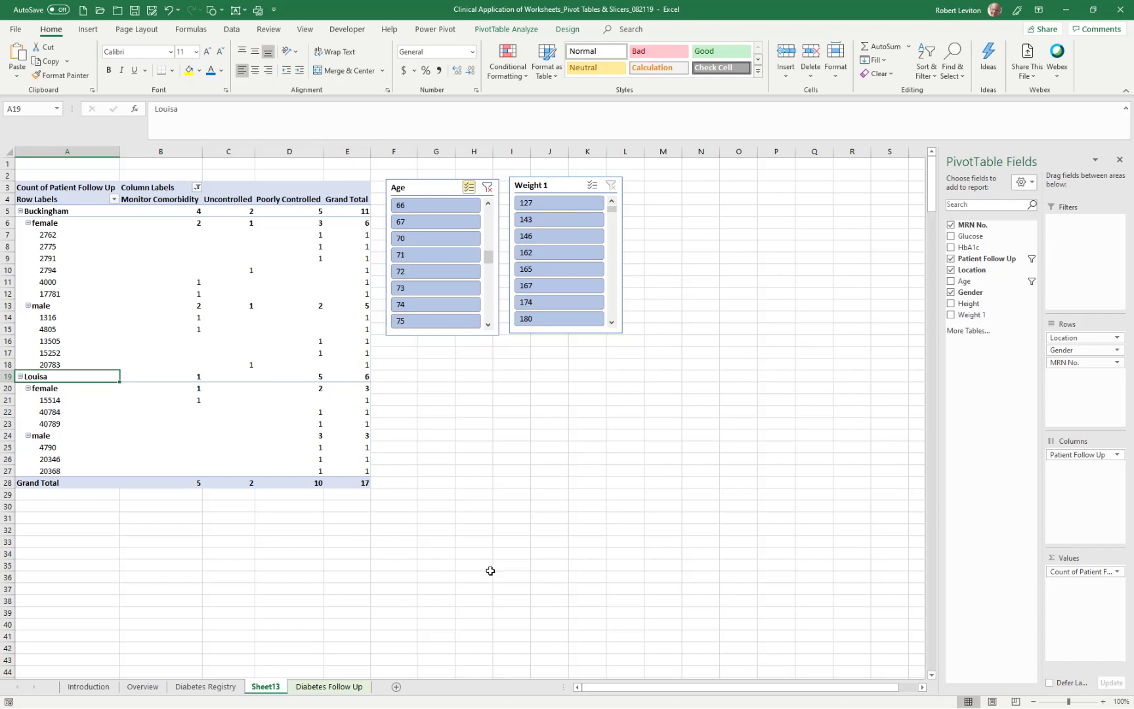
# - Check both pages of the PivotTable sheet's print preview and return to the worksheet without printing
pyautogui.click(18, 30)
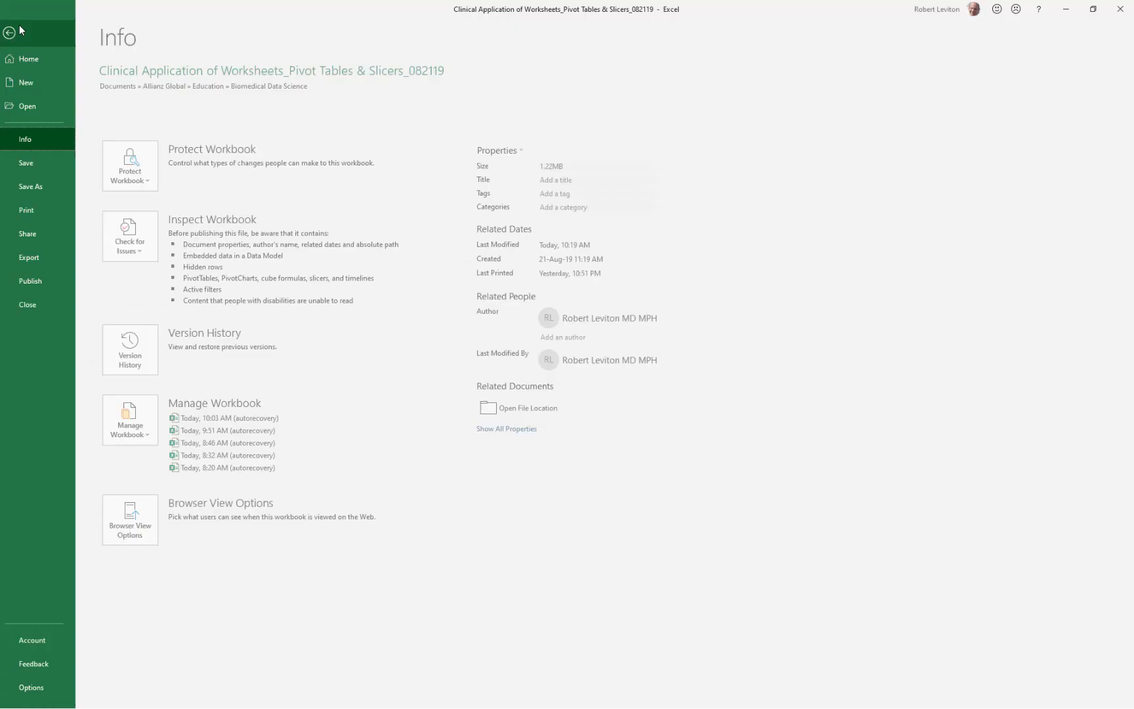
pyautogui.click(33, 210)
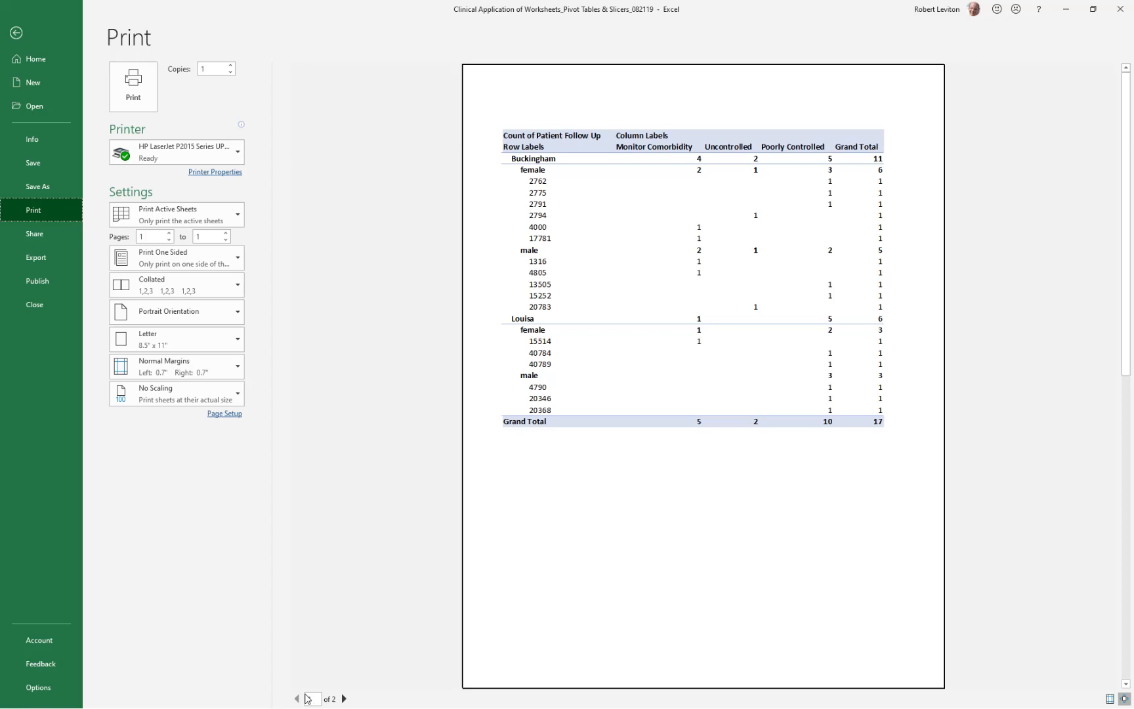
pyautogui.click(344, 699)
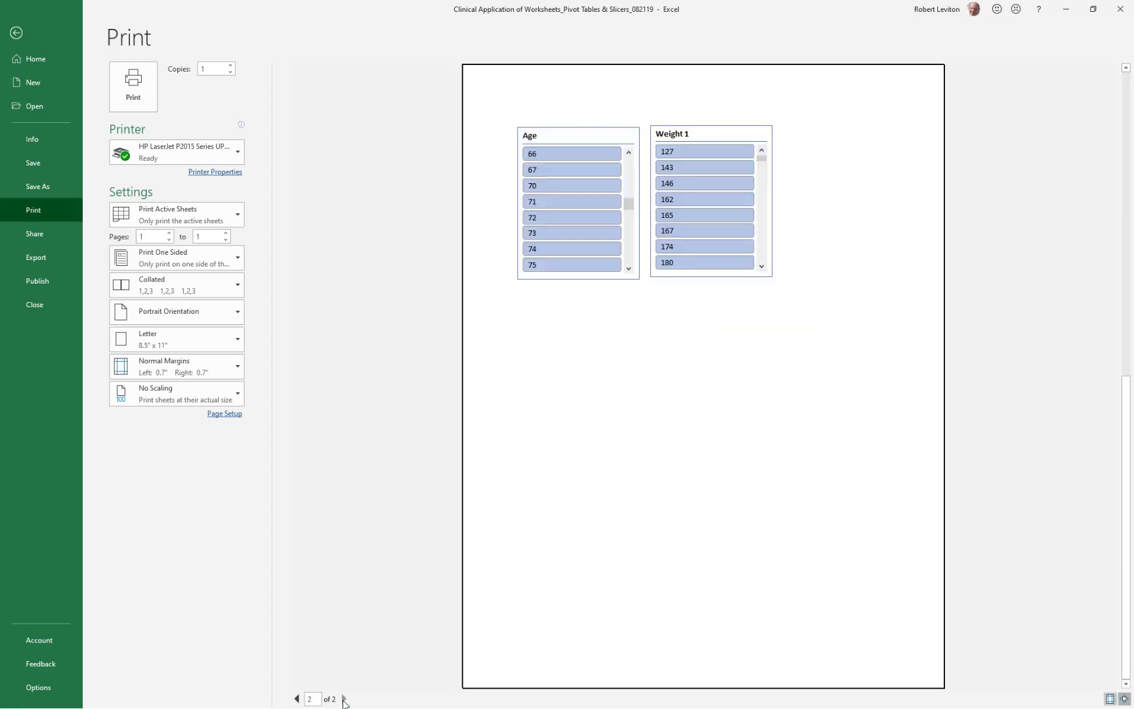
pyautogui.click(297, 699)
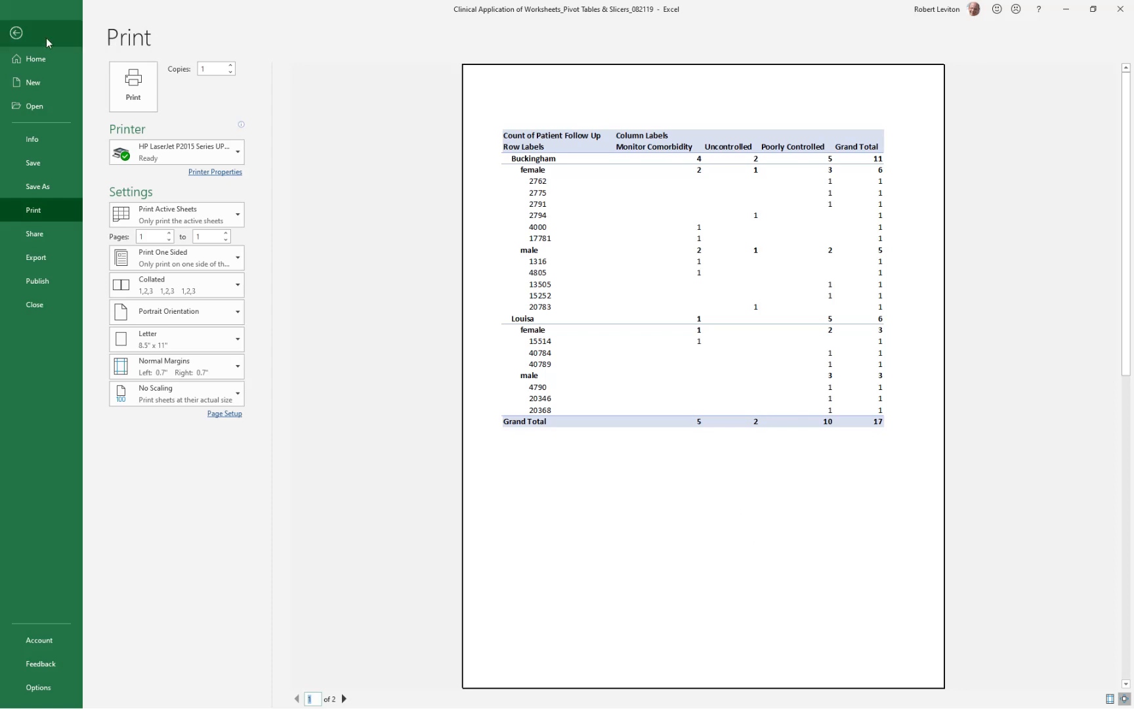
pyautogui.click(17, 34)
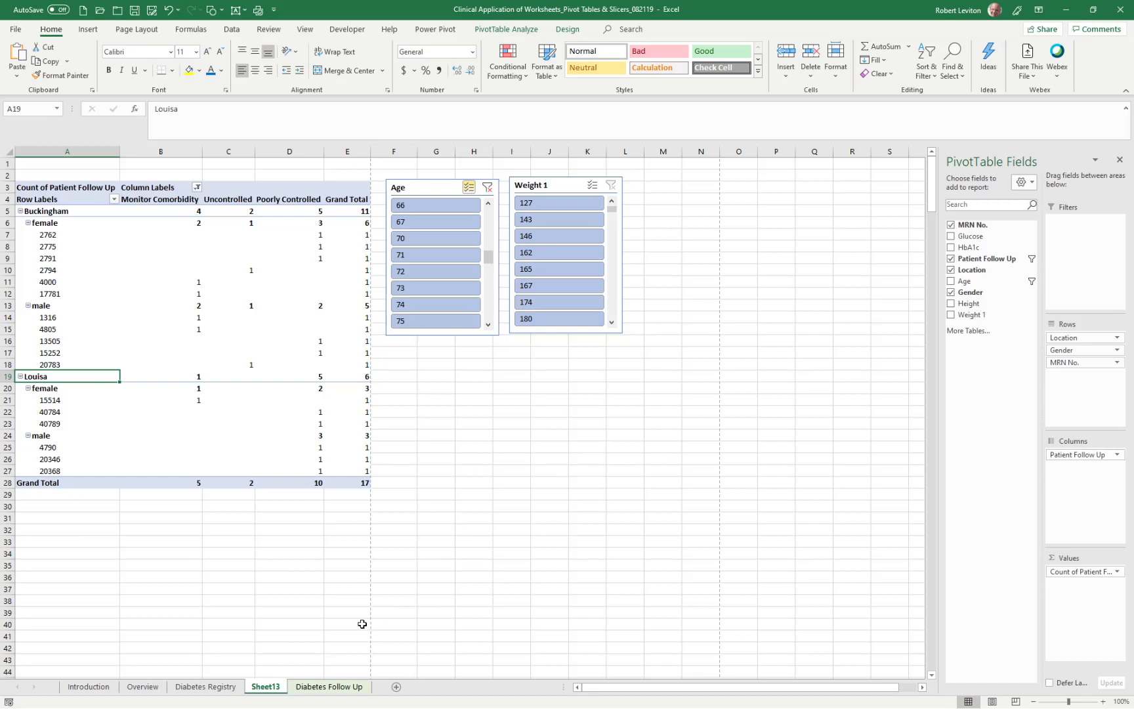
# - Rename Sheet13 as Pivot Table
pyautogui.doubleClick(261, 689)
pyautogui.write('Pivot Ta')
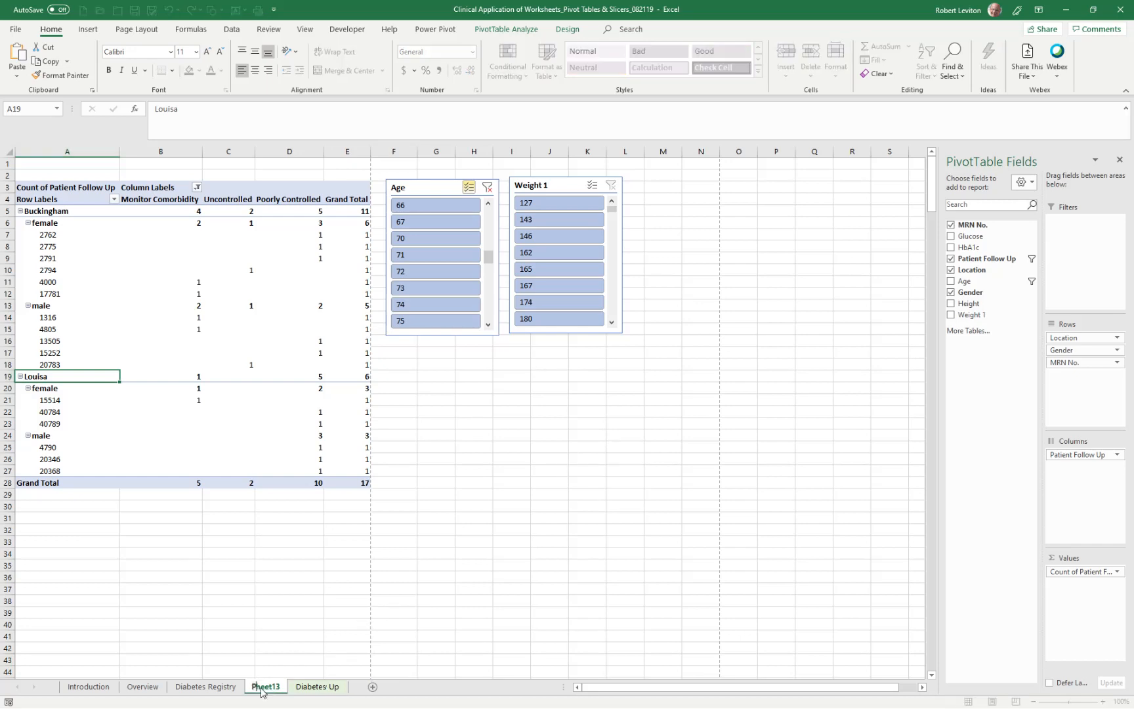
pyautogui.write('ble')
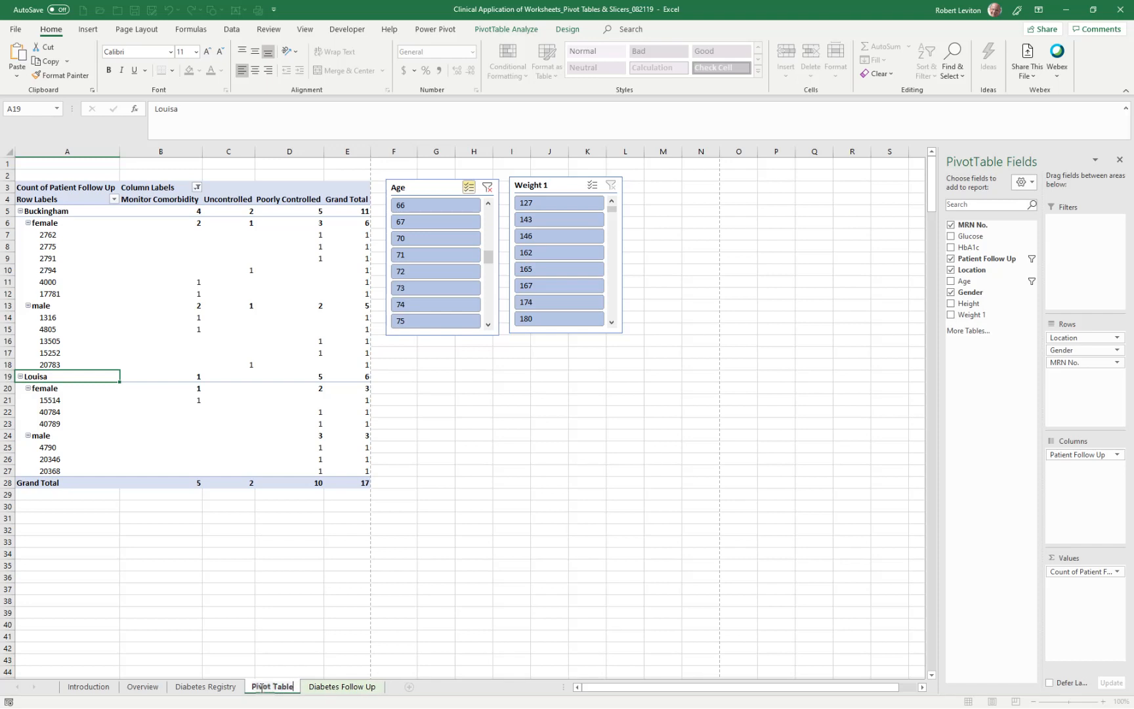
pyautogui.click(341, 650)
# - Give the Pivot Table sheet a light blue tab color and move the sheet after Diabetes Follow Up
pyautogui.rightClick(277, 686)
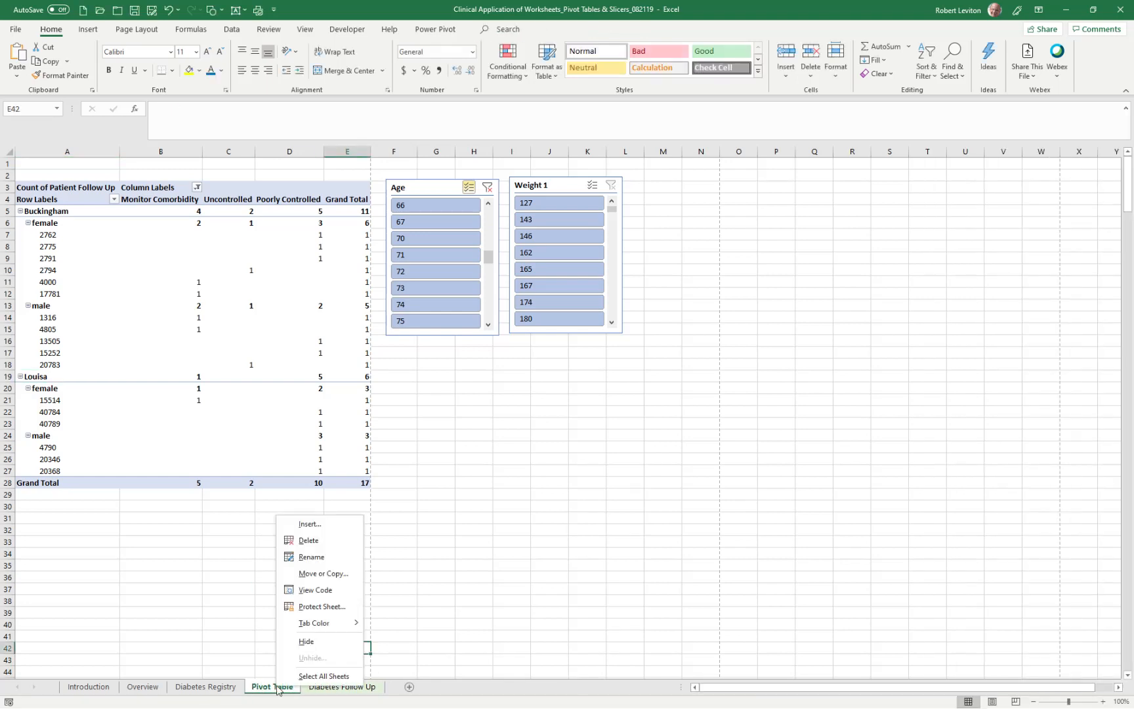
pyautogui.moveTo(295, 623)
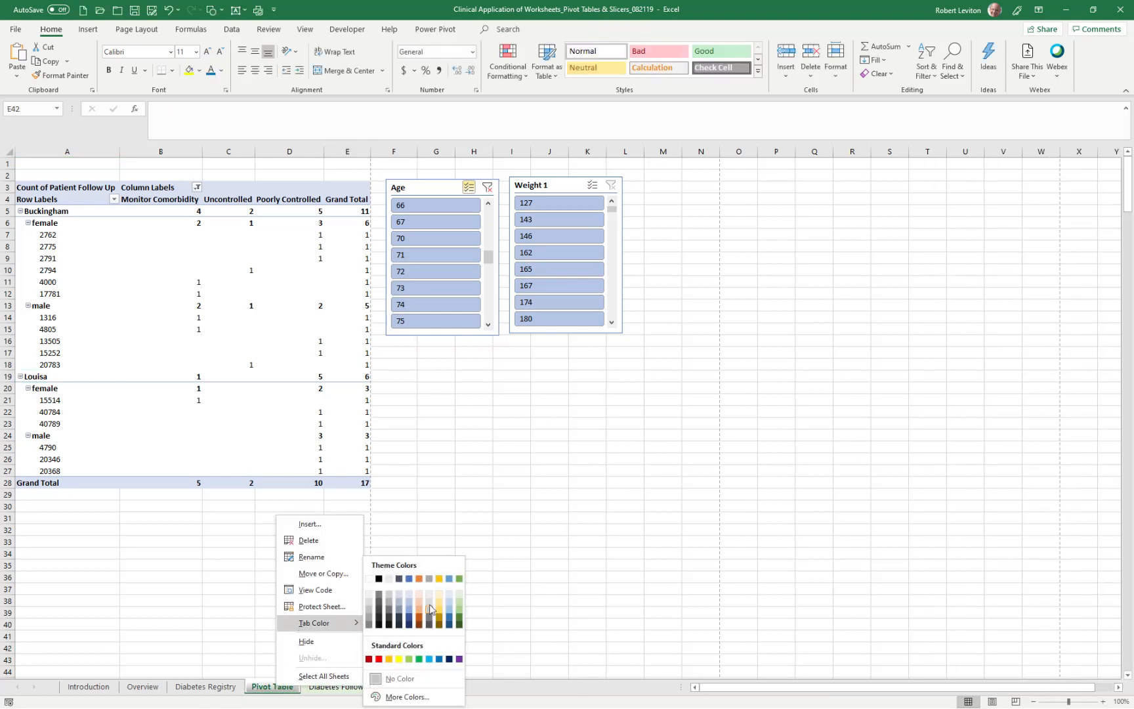
pyautogui.click(450, 594)
pyautogui.click(523, 575)
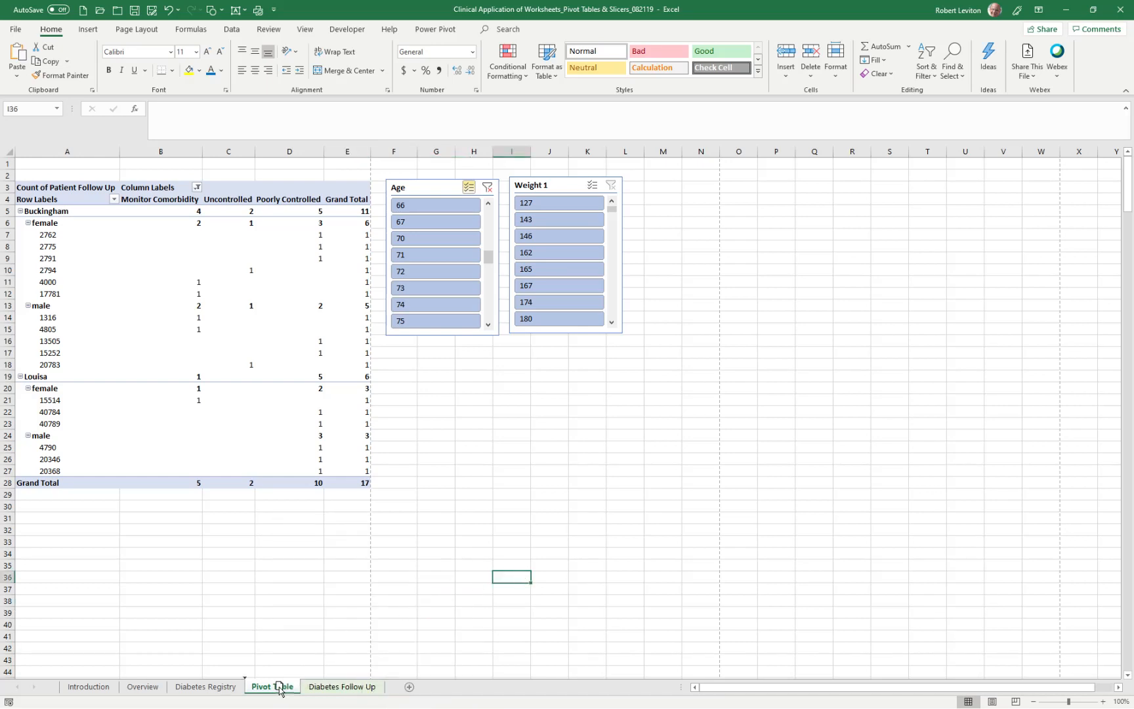
pyautogui.moveTo(280, 688); pyautogui.dragTo(392, 687)
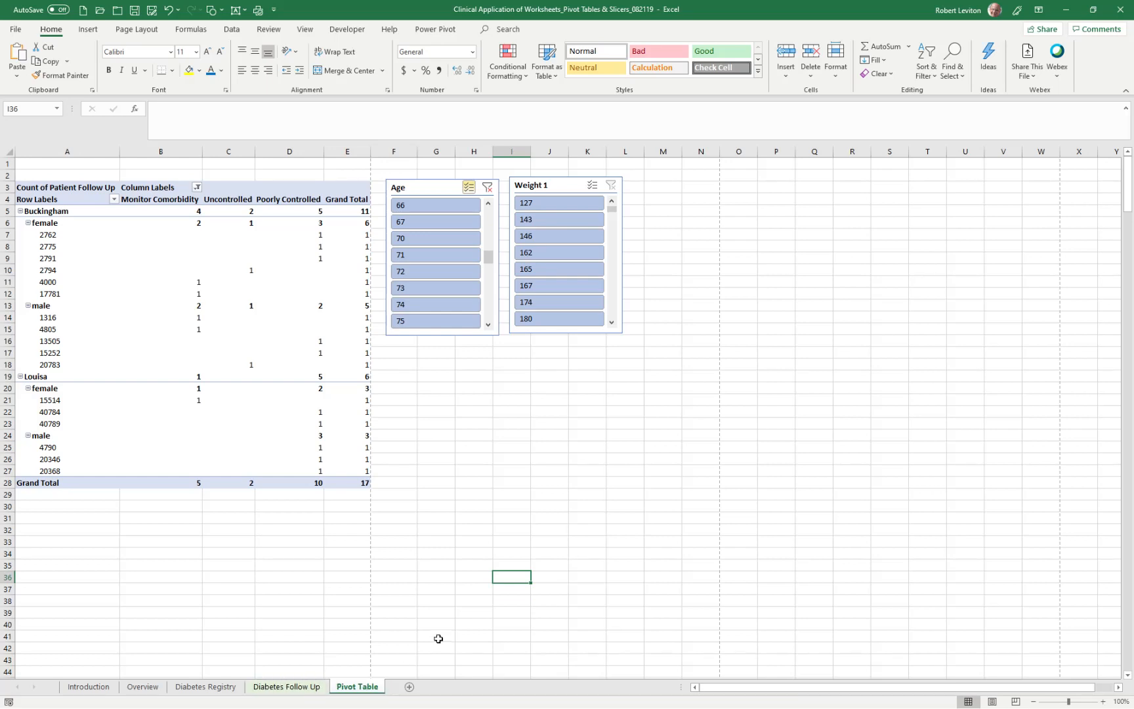
pyautogui.click(318, 624)
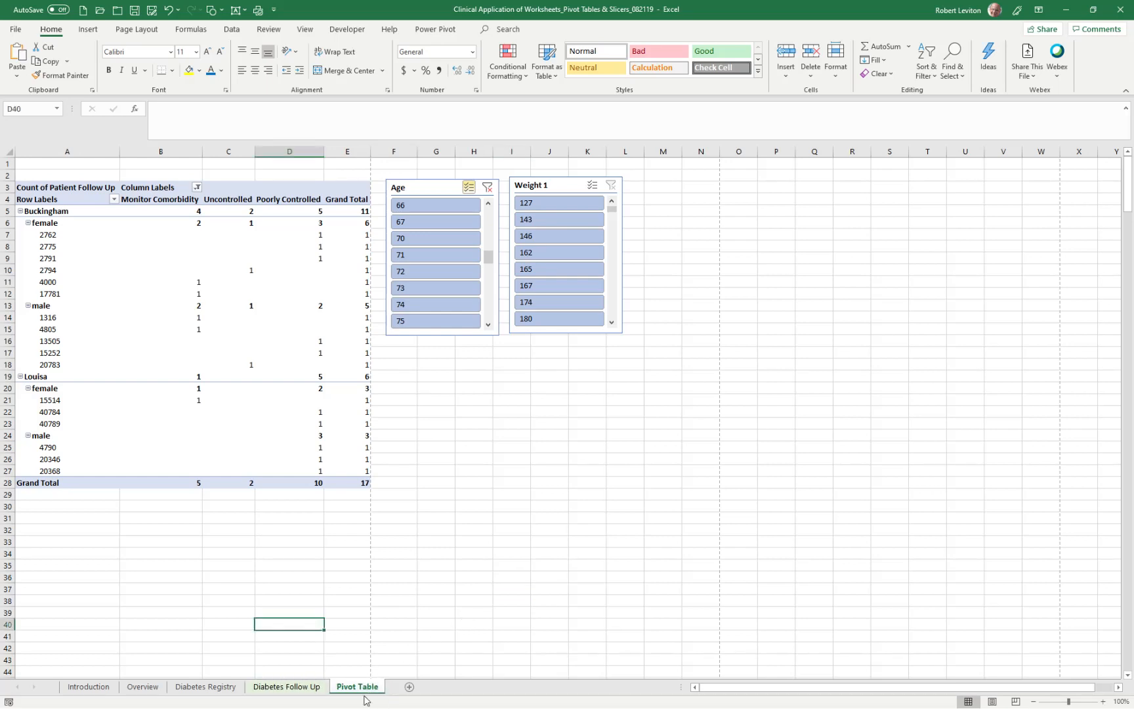
# - Look through the Diabetes Registry, Diabetes Follow Up and Pivot Table sheets in their new order
pyautogui.click(193, 687)
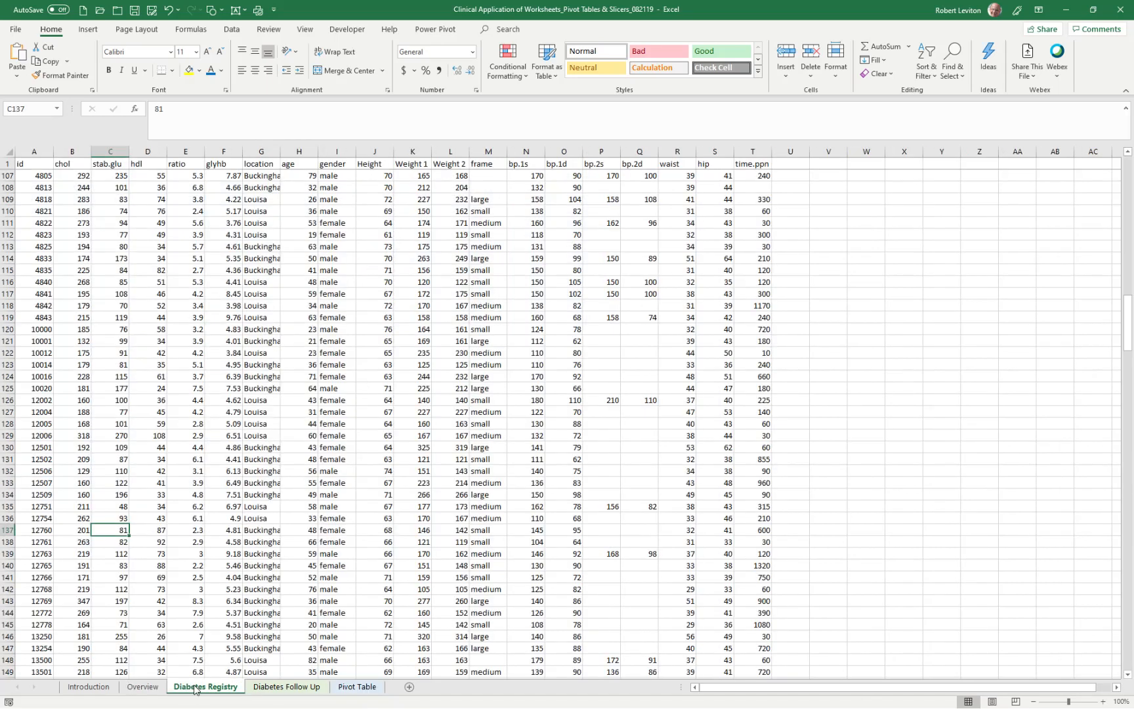
pyautogui.click(278, 687)
pyautogui.click(356, 687)
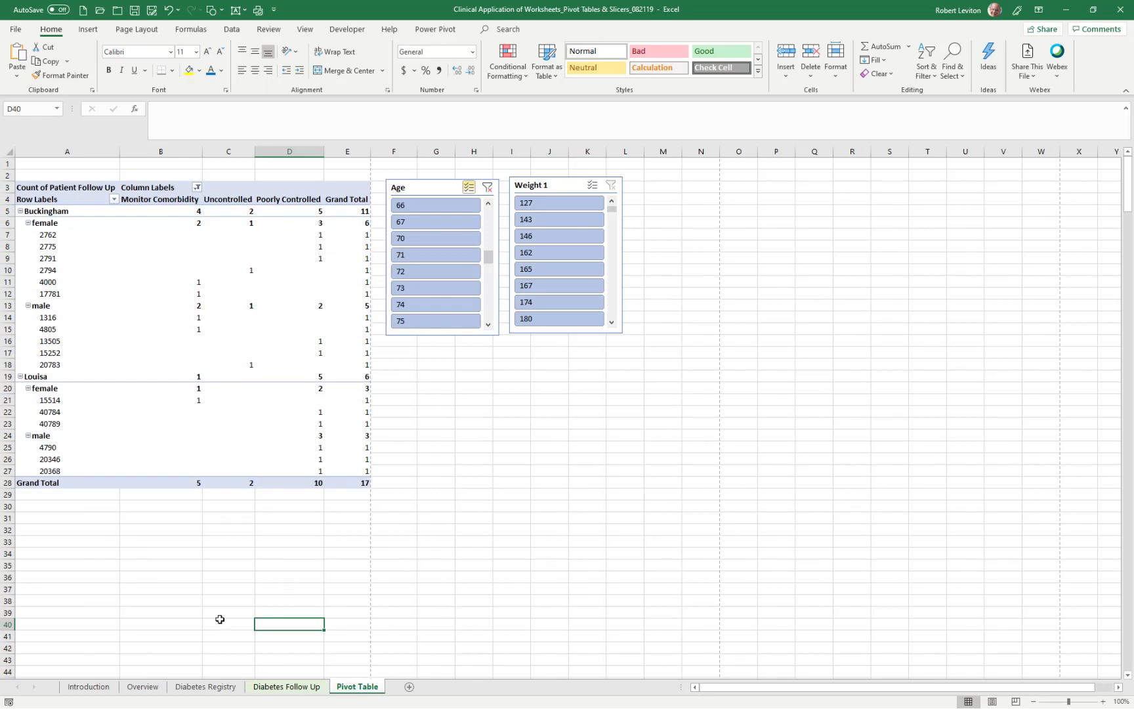
# - Review the Introduction sheet from the chapter outline and references down to the closing Thank You section
pyautogui.click(92, 686)
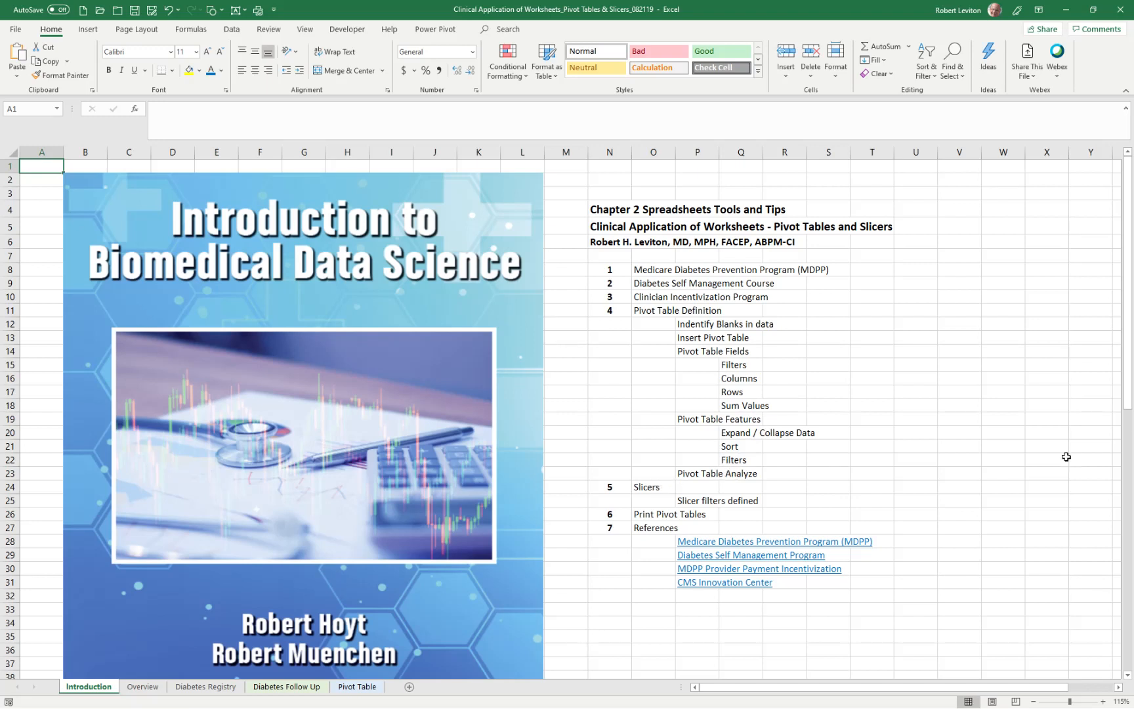
pyautogui.moveTo(1131, 308); pyautogui.dragTo(960, 615)
pyautogui.scroll(-2, 940, 617)
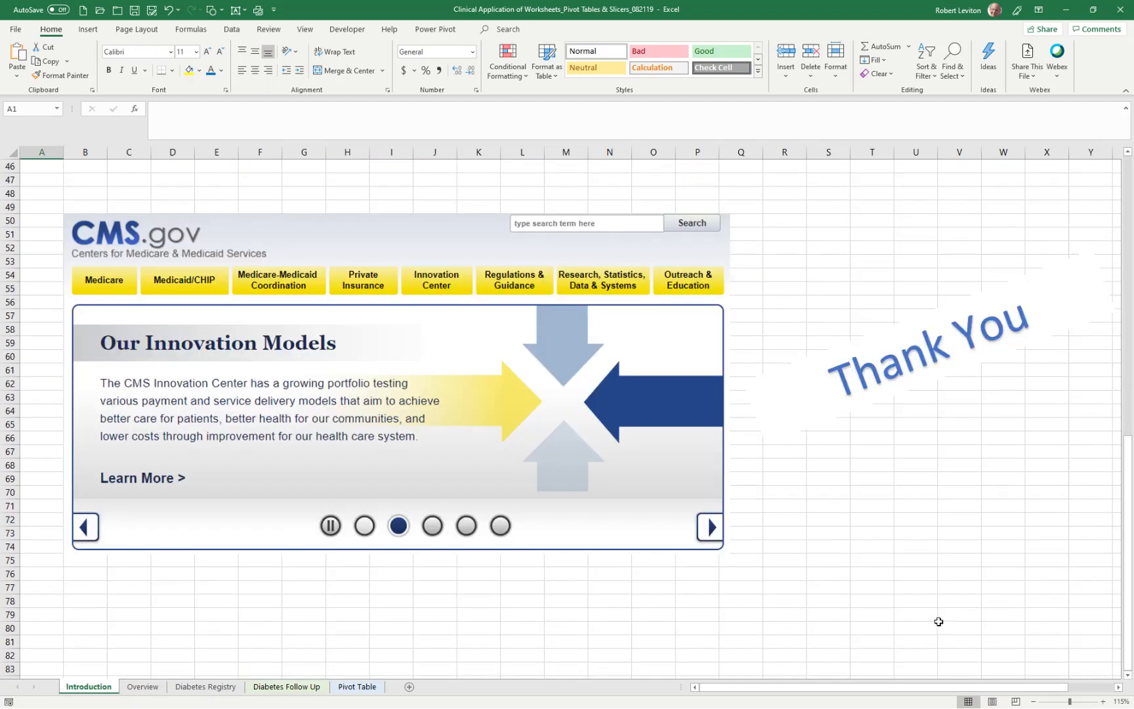